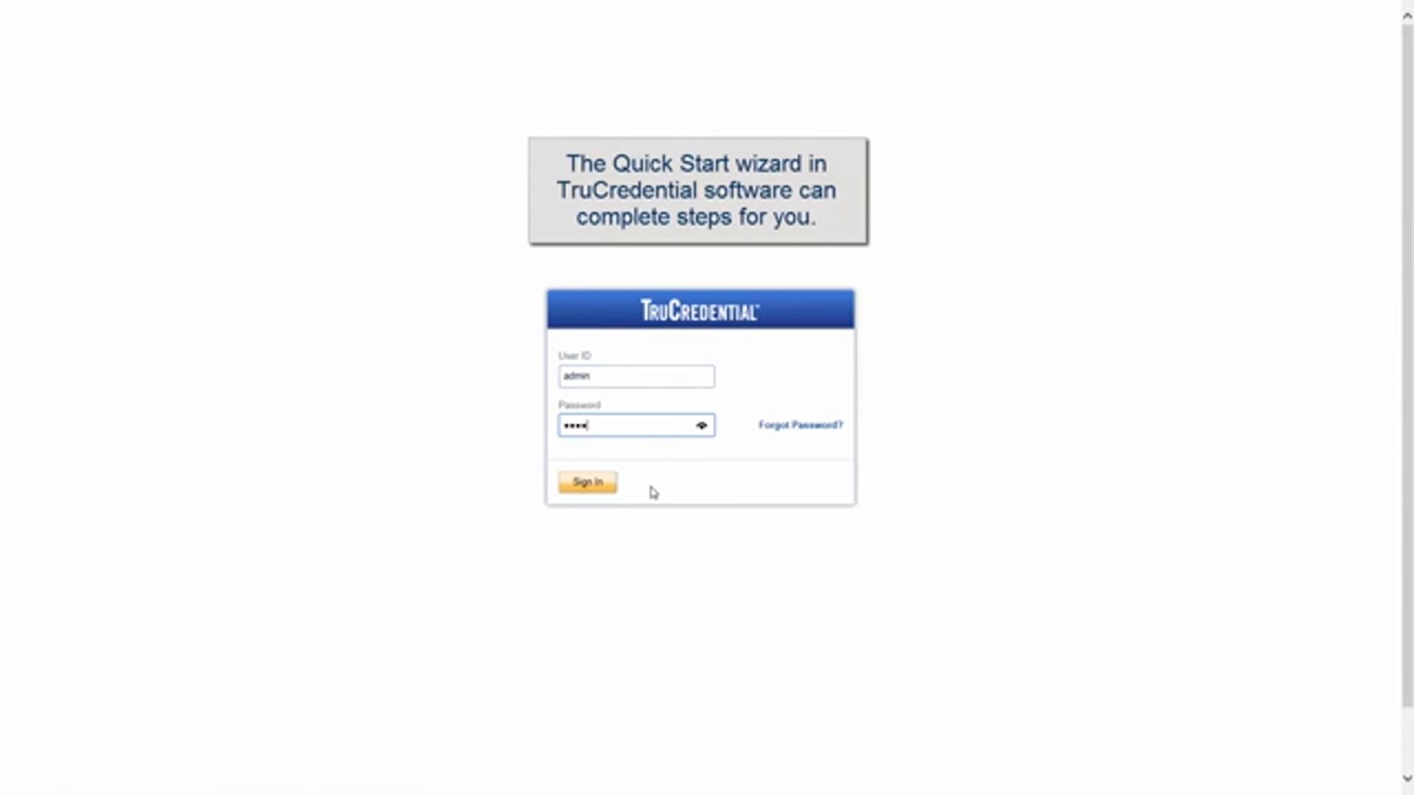
Step: Sign in to TruCredential with the user ID and password
type("n12345")
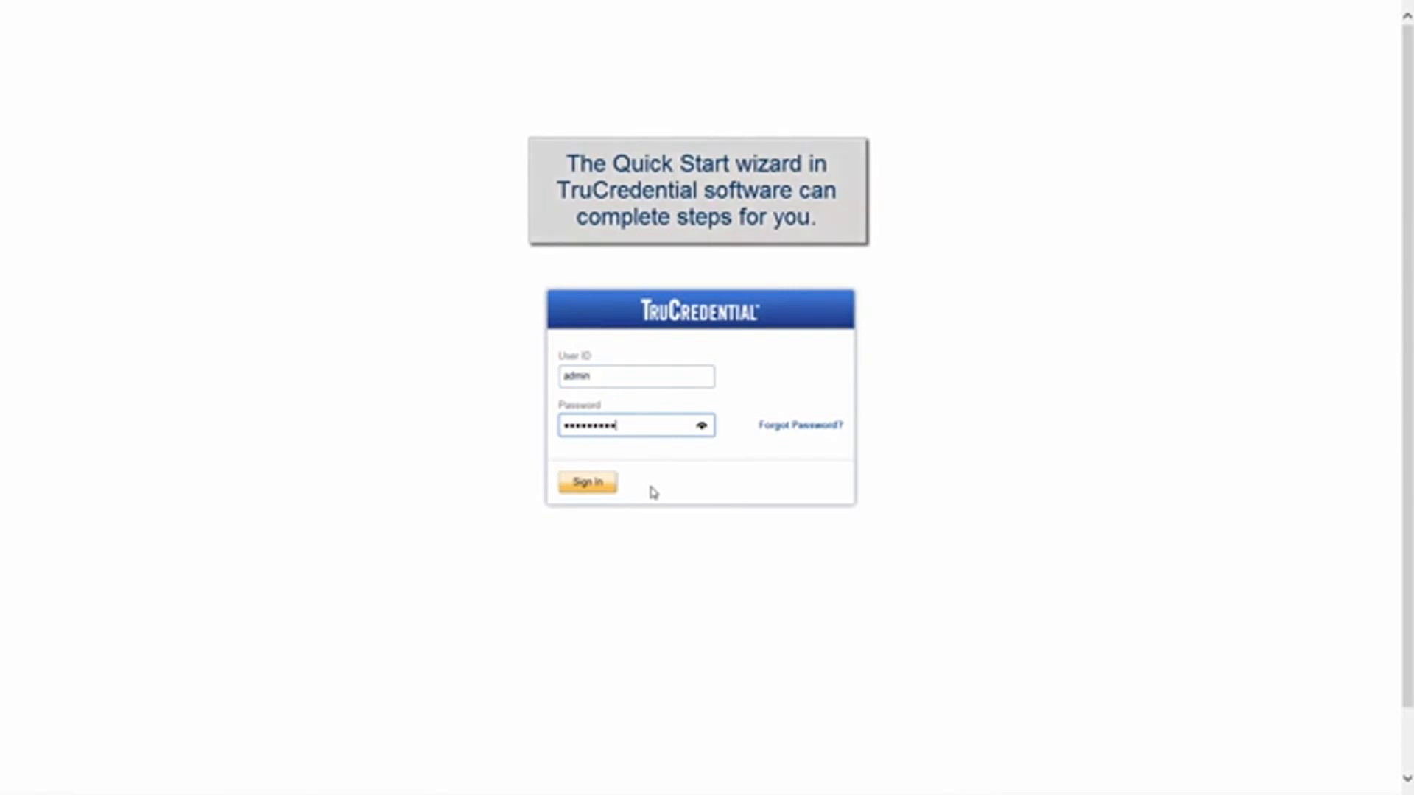
type("6")
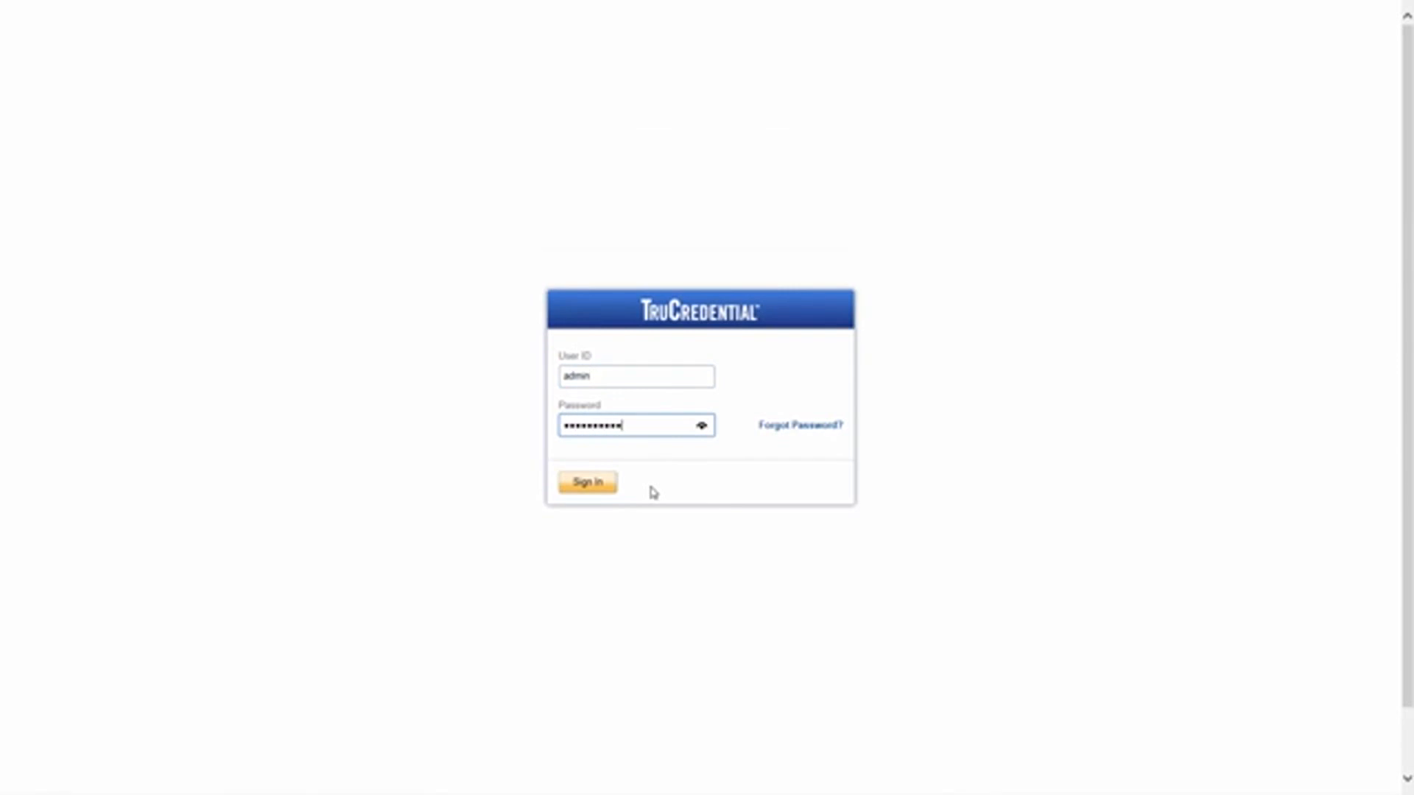
left_click(612, 493)
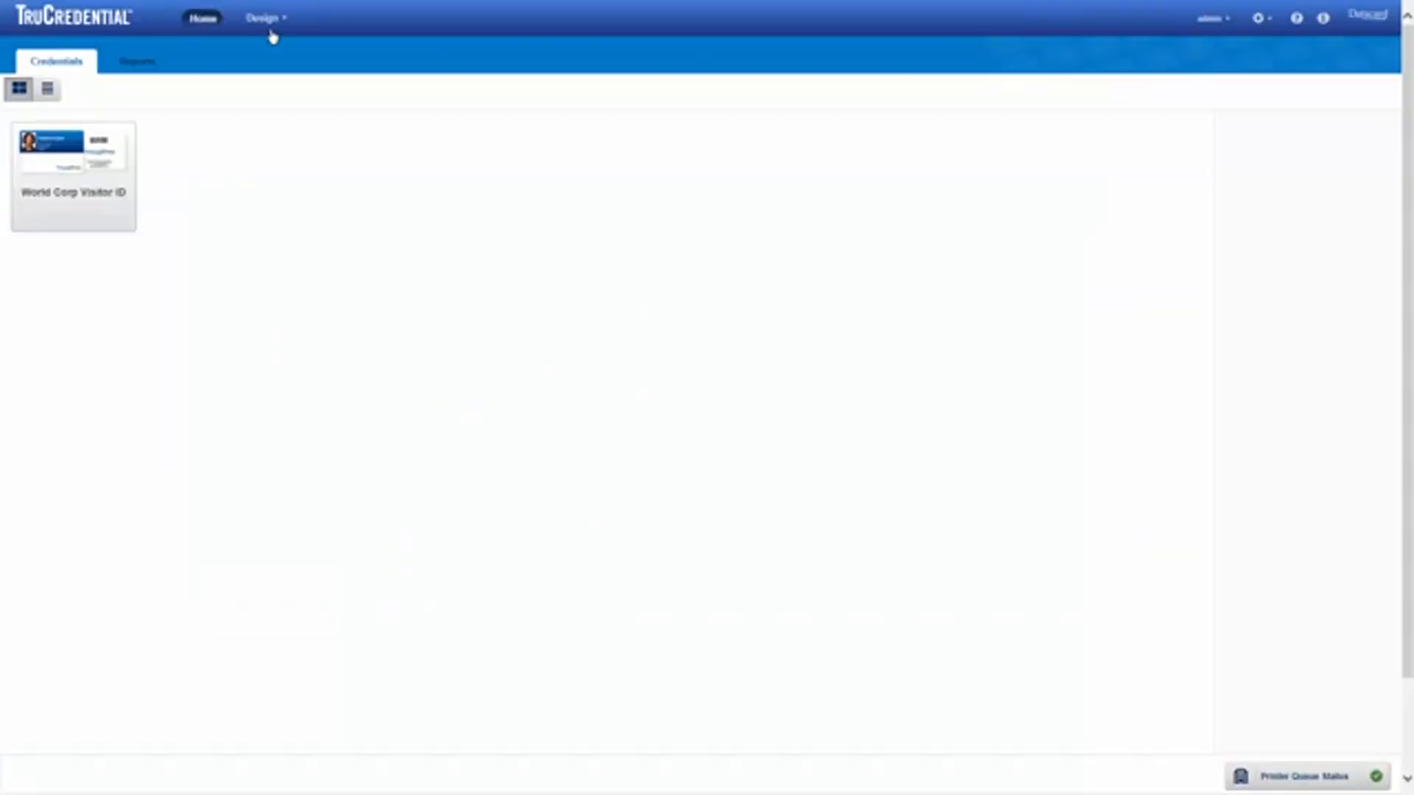
Step: Launch Quick Start from the Design menu, keeping the recommended workflow setup
left_click(272, 24)
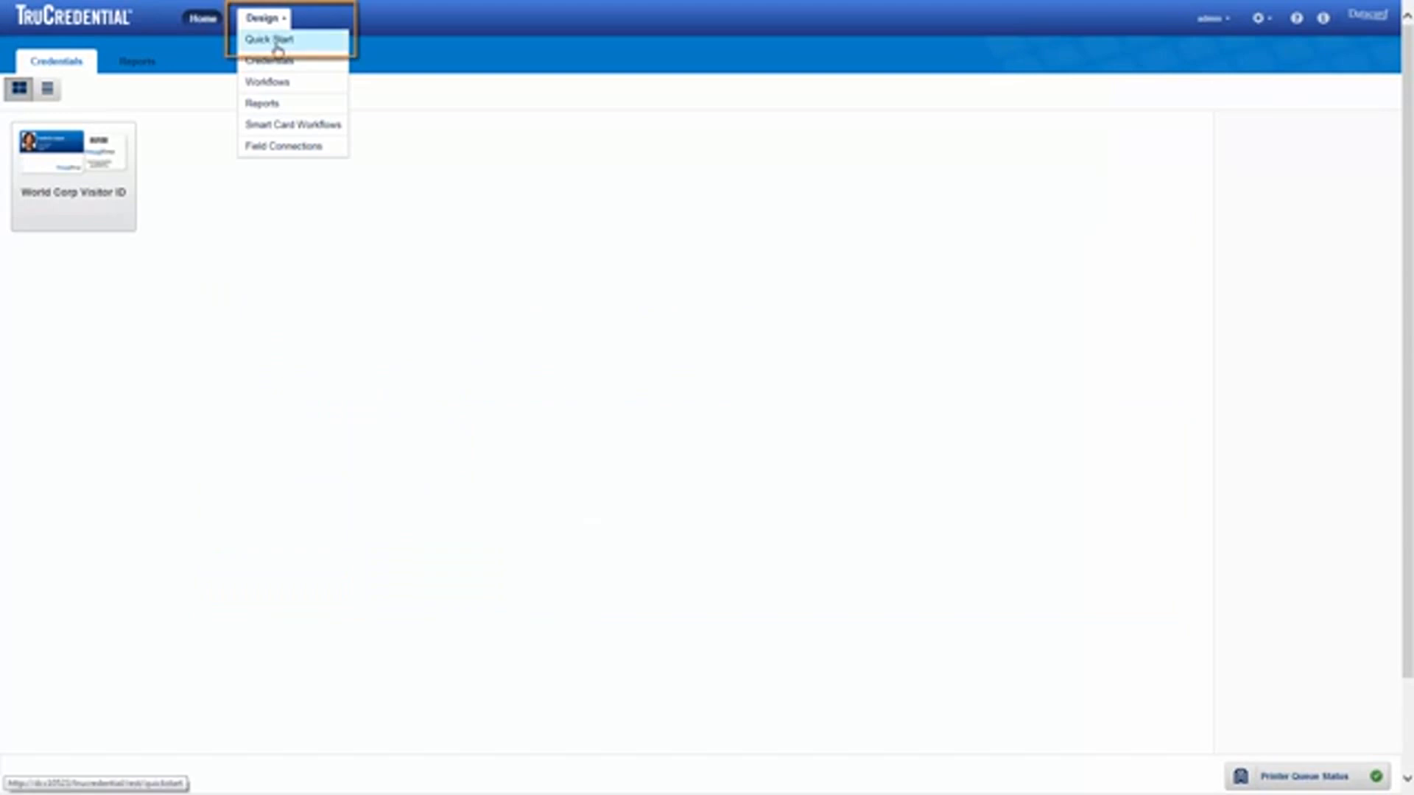
left_click(277, 44)
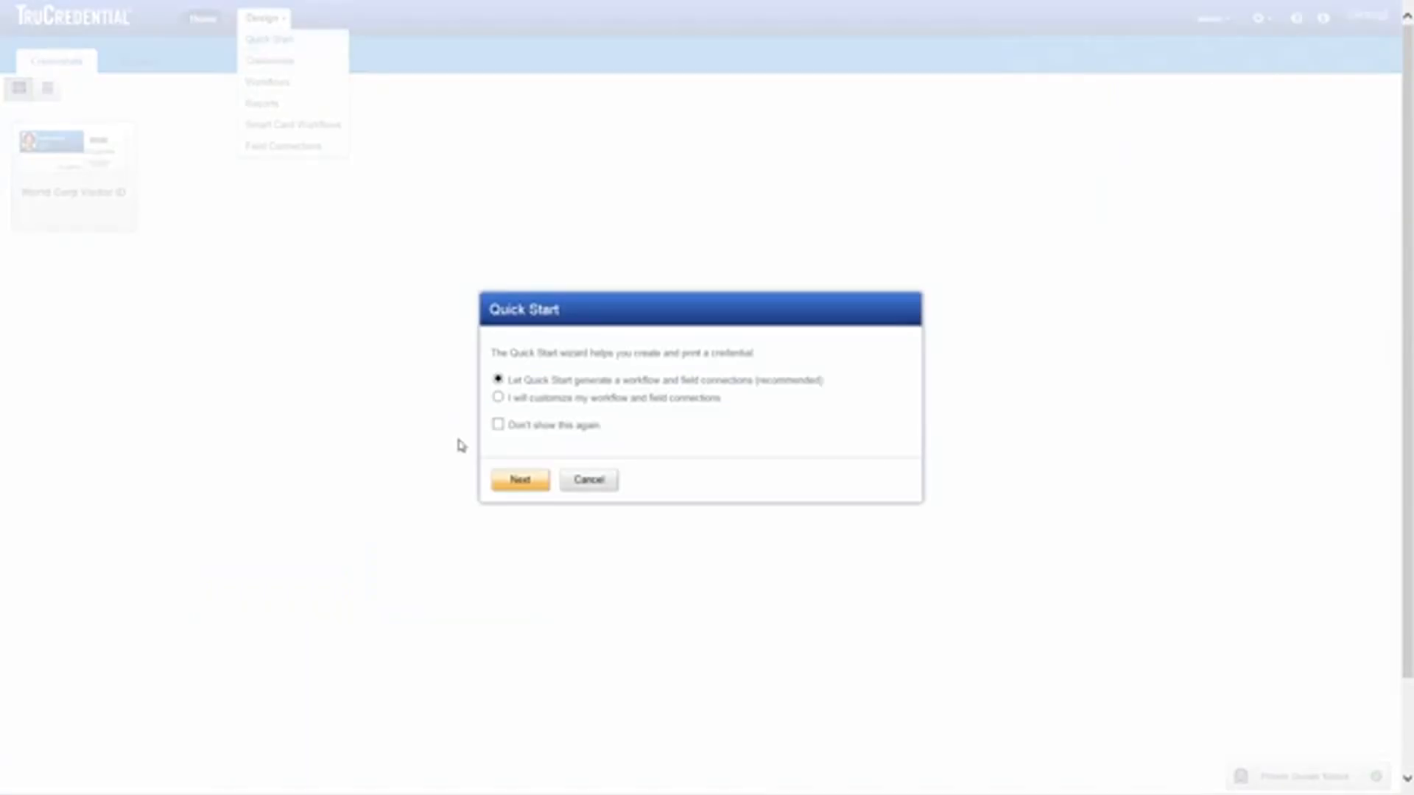
left_click(521, 480)
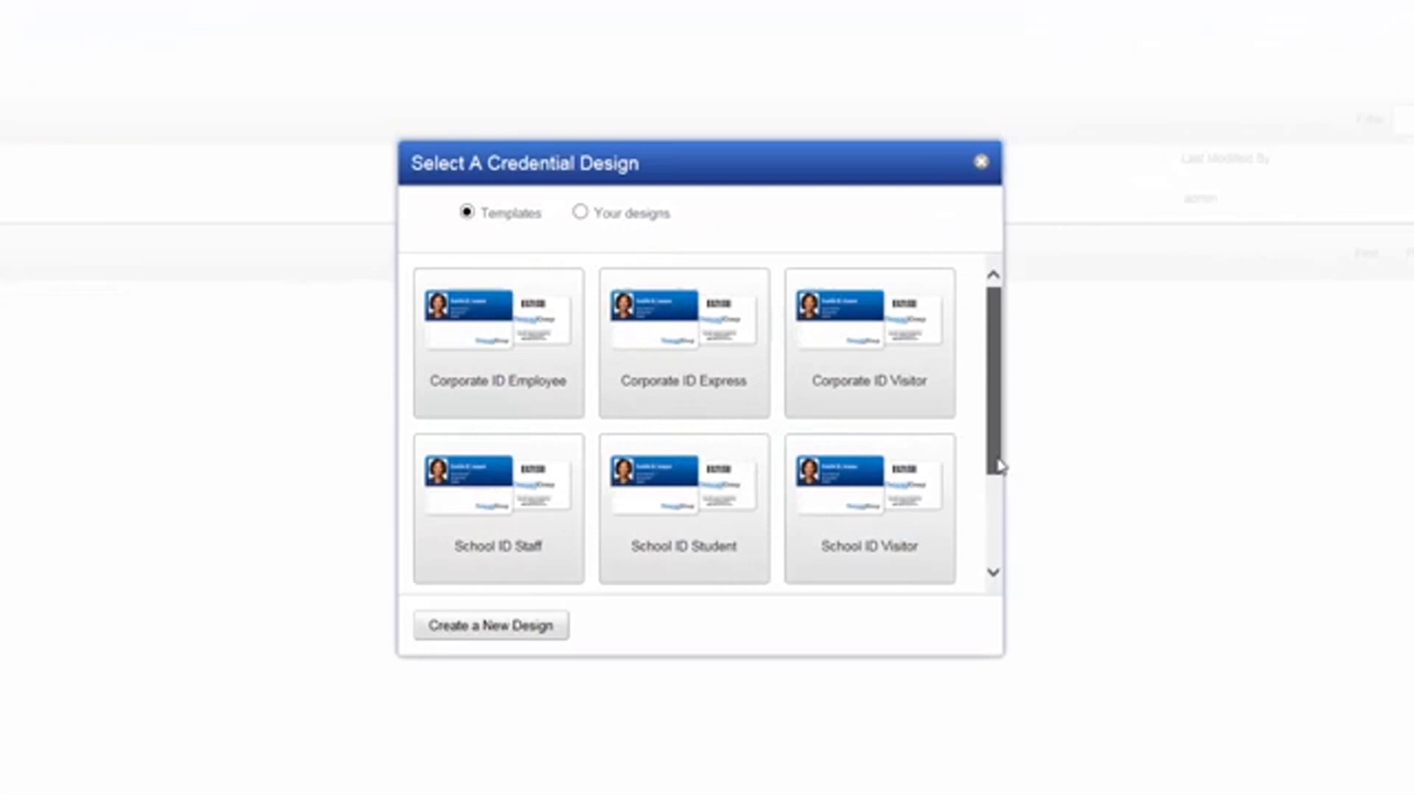
Step: Look through Your designs and Templates, then pick the Corporate ID Employee template
left_click_drag(999, 466, 999, 554)
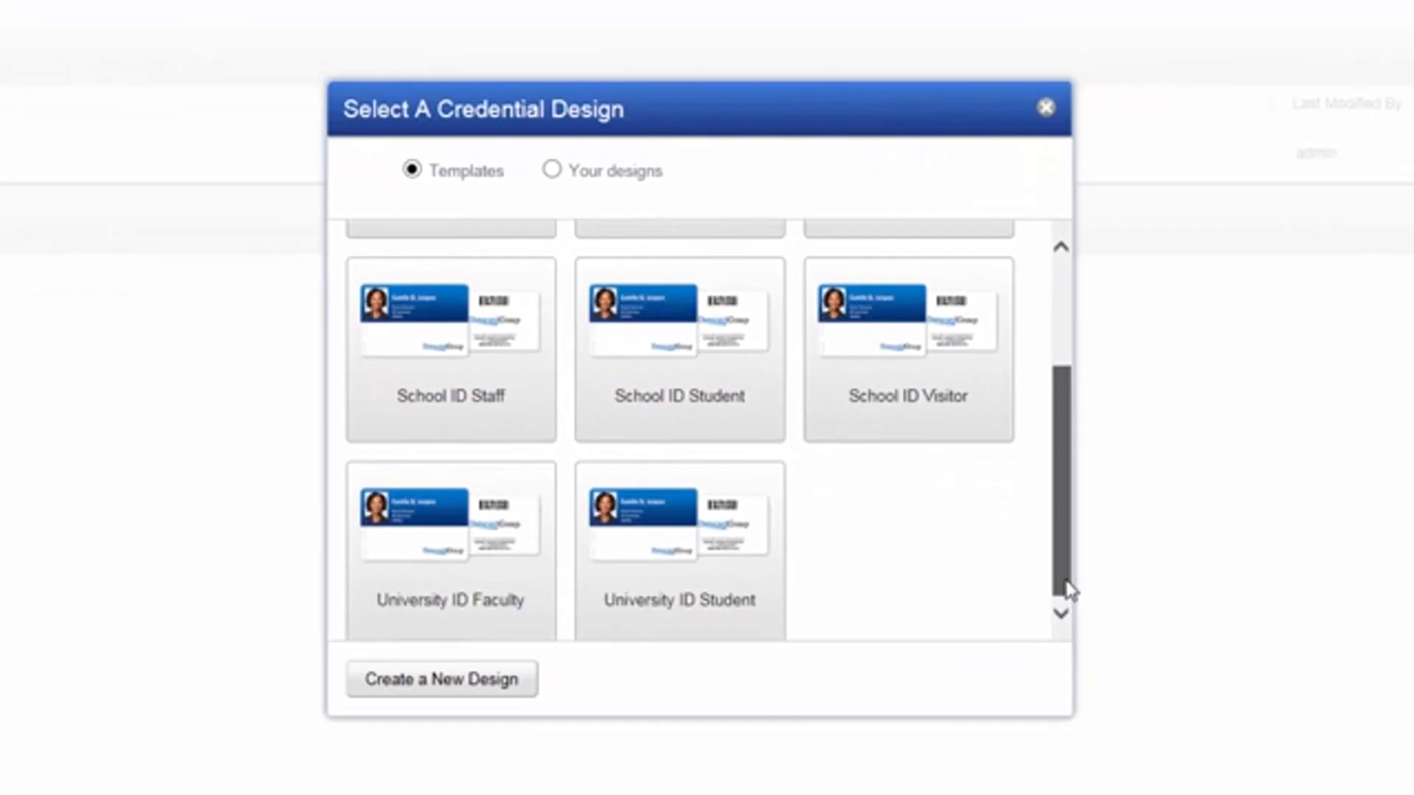
left_click_drag(1068, 589, 1063, 470)
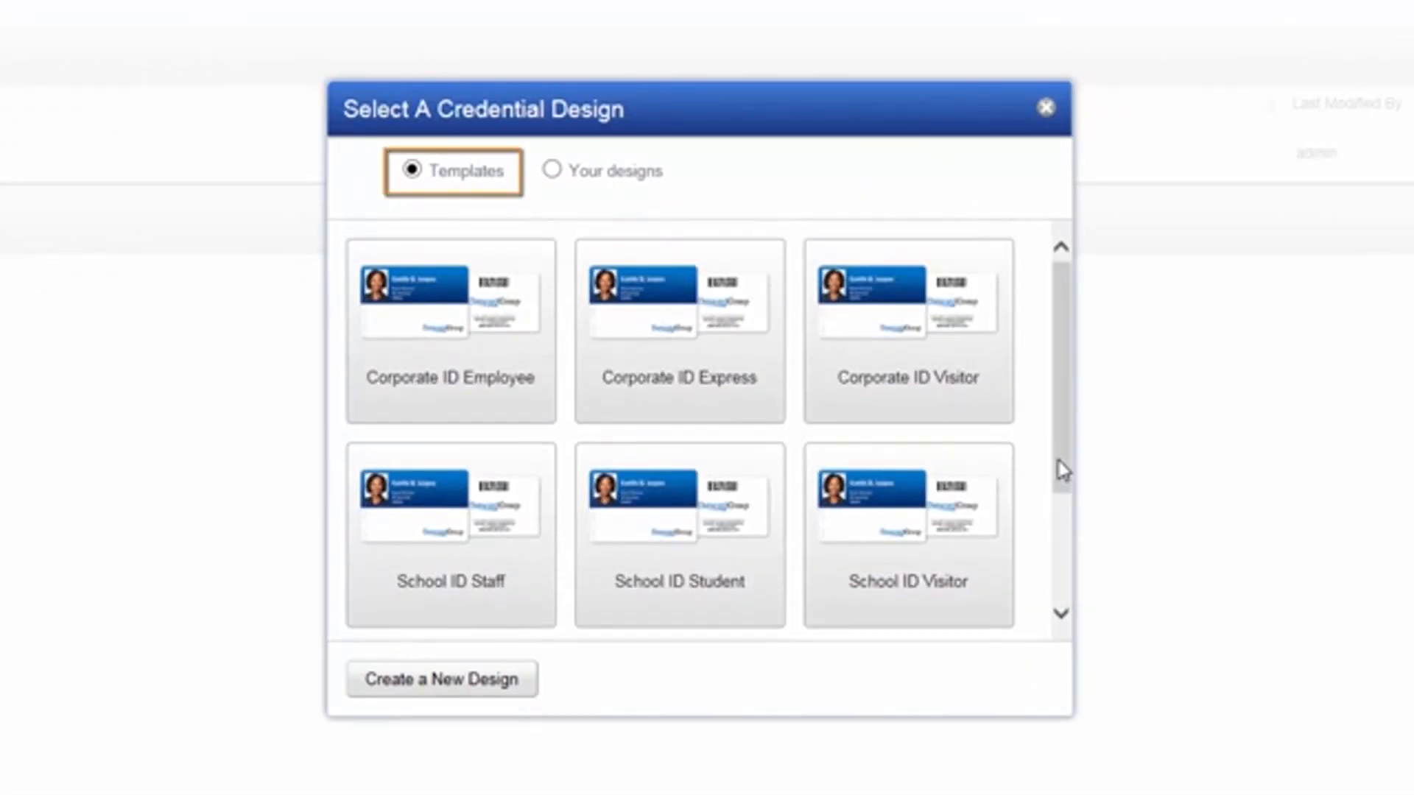
left_click(552, 171)
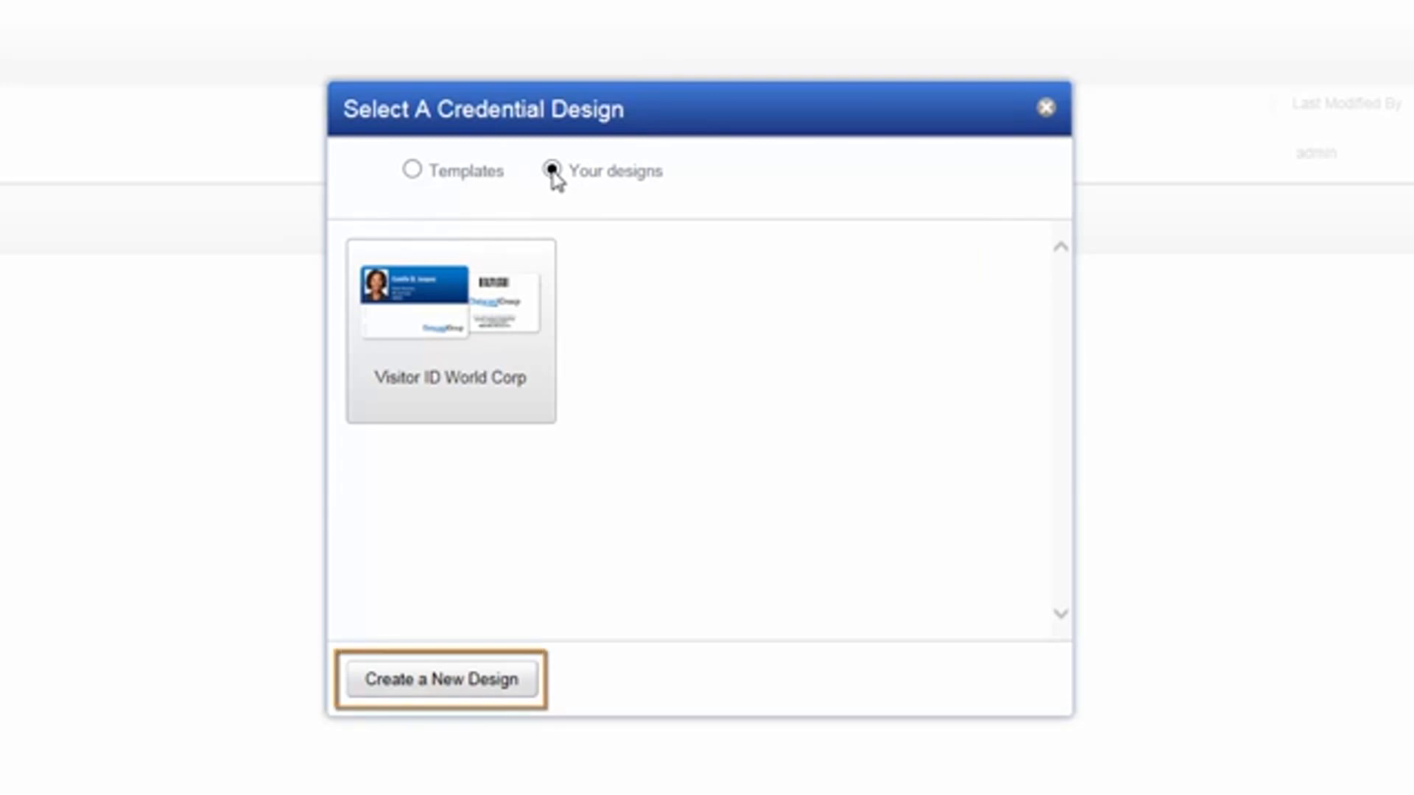
left_click(412, 171)
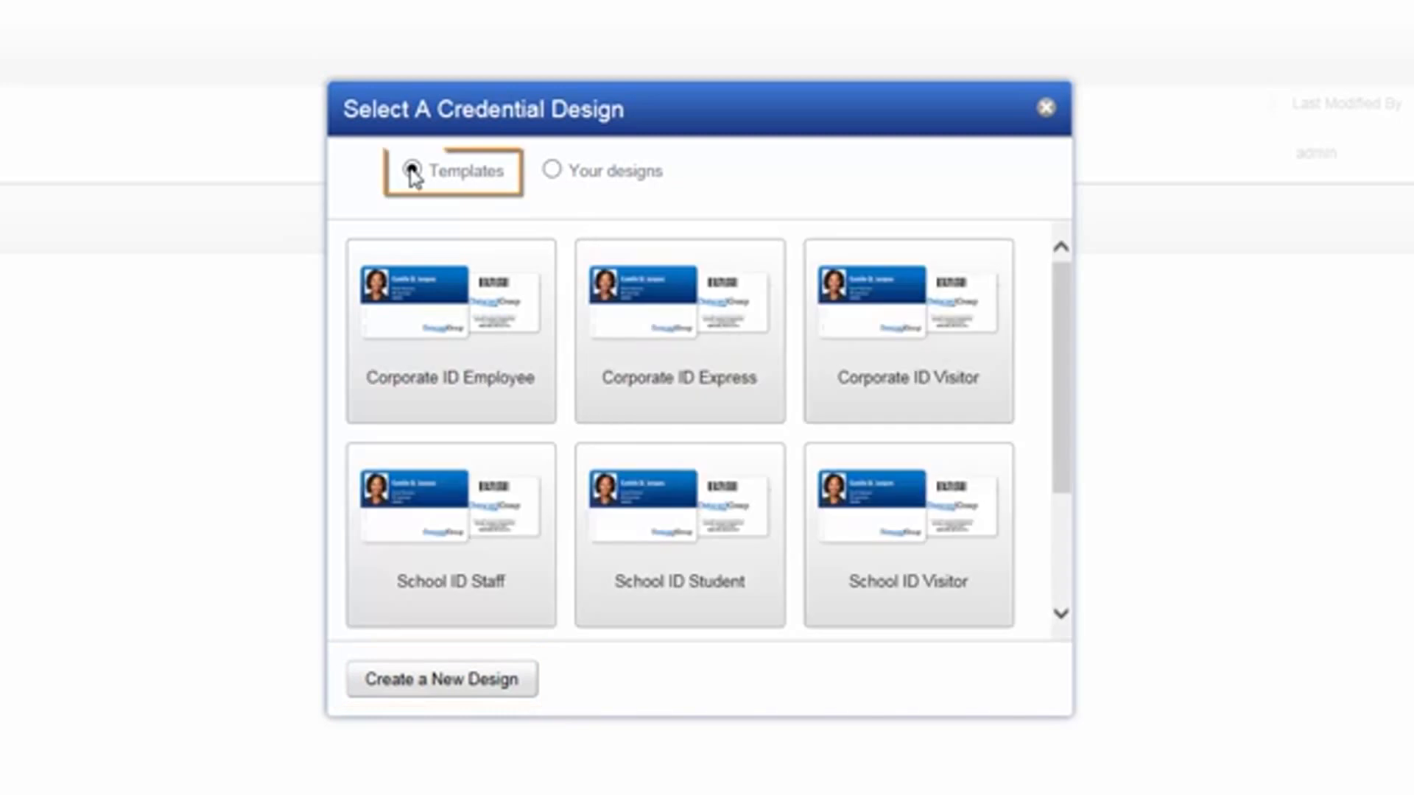
left_click(434, 324)
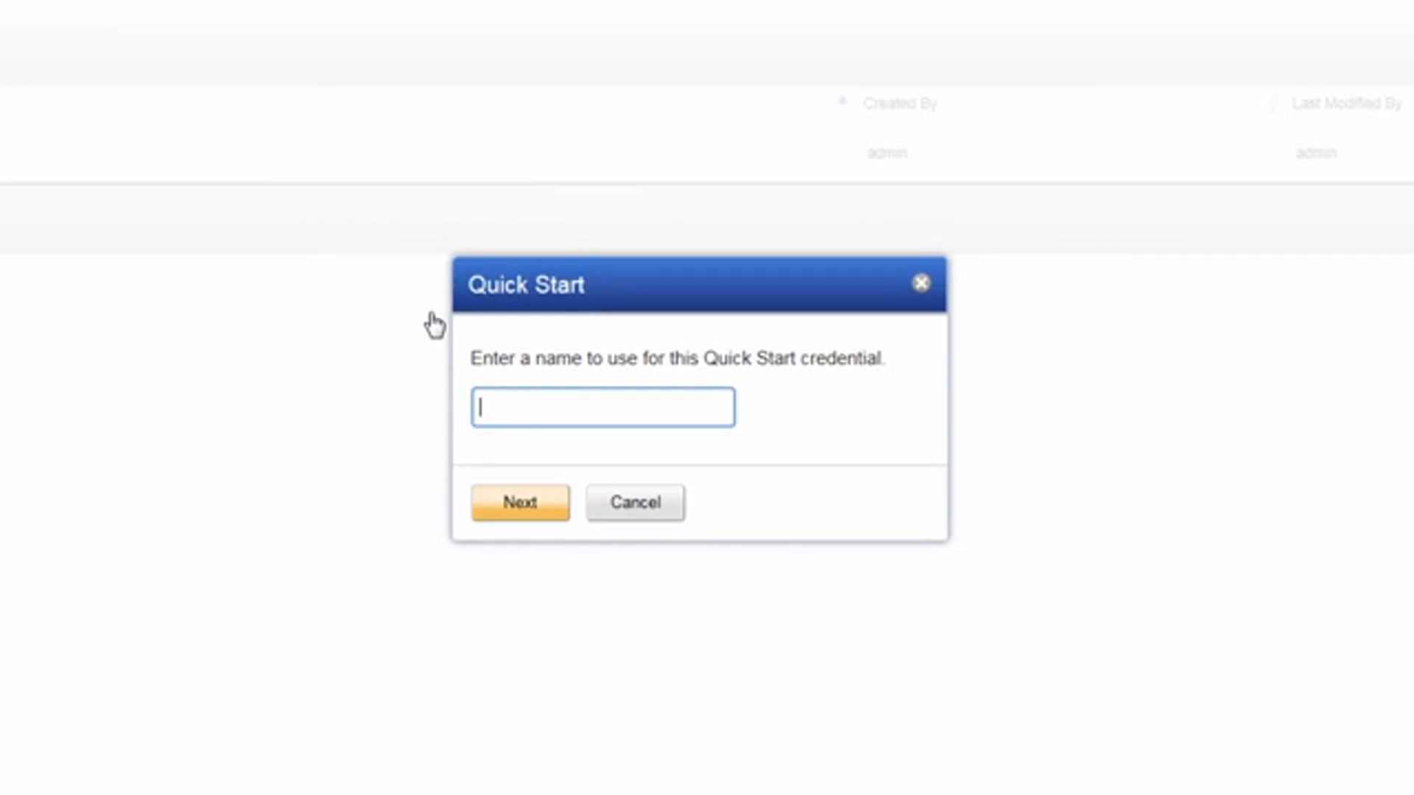
Step: Name the new credential 'Employee ID World Corp' and confirm
type("Employee I")
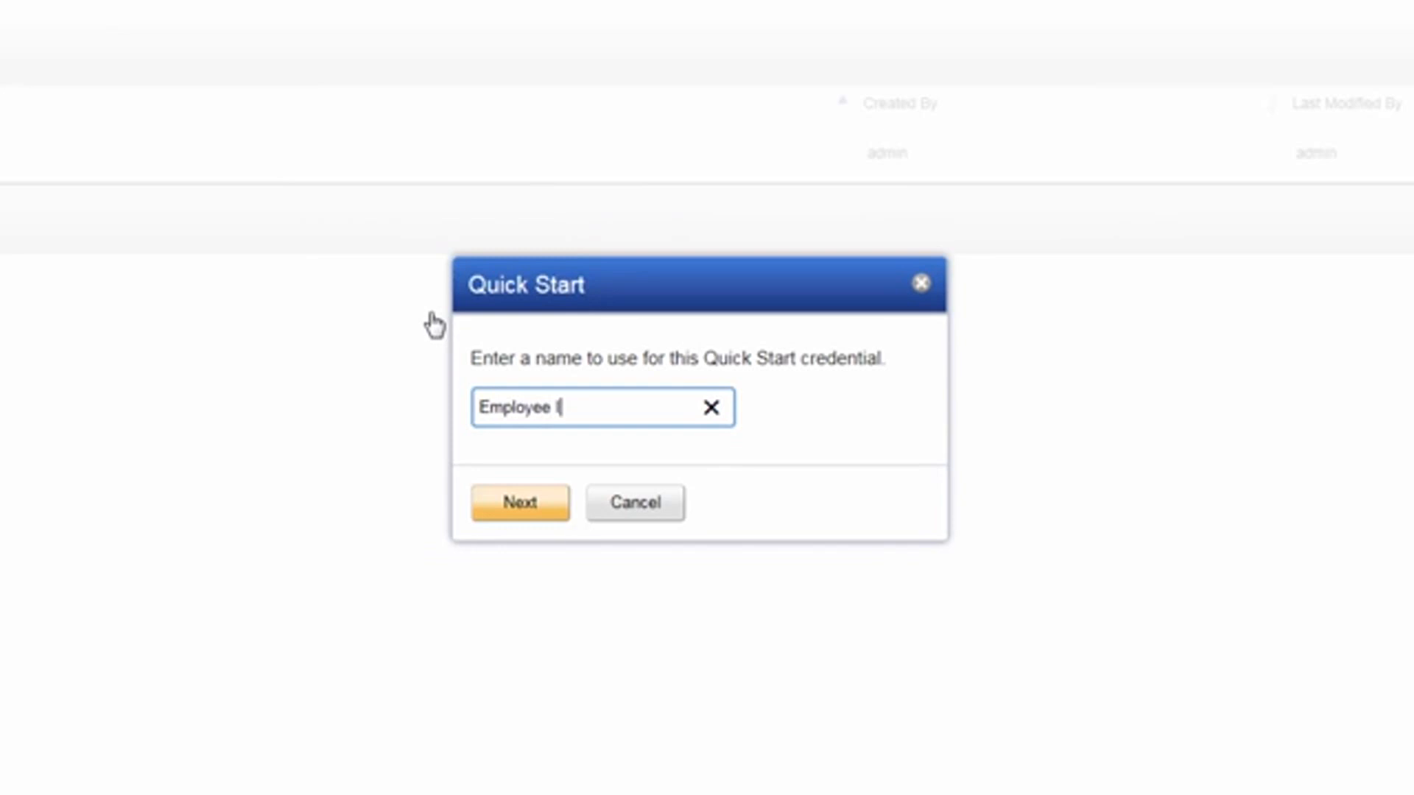
type("D World Corp")
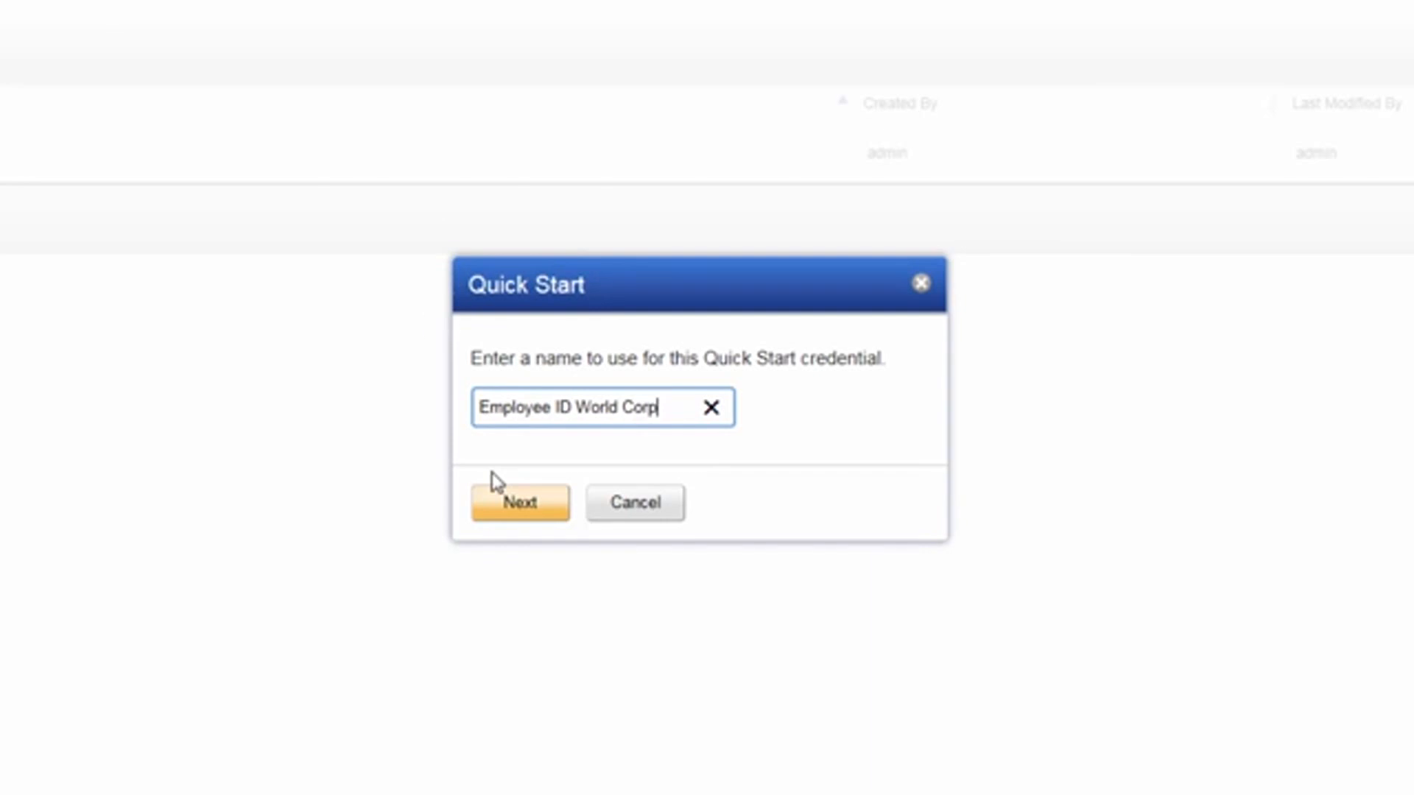
left_click(495, 504)
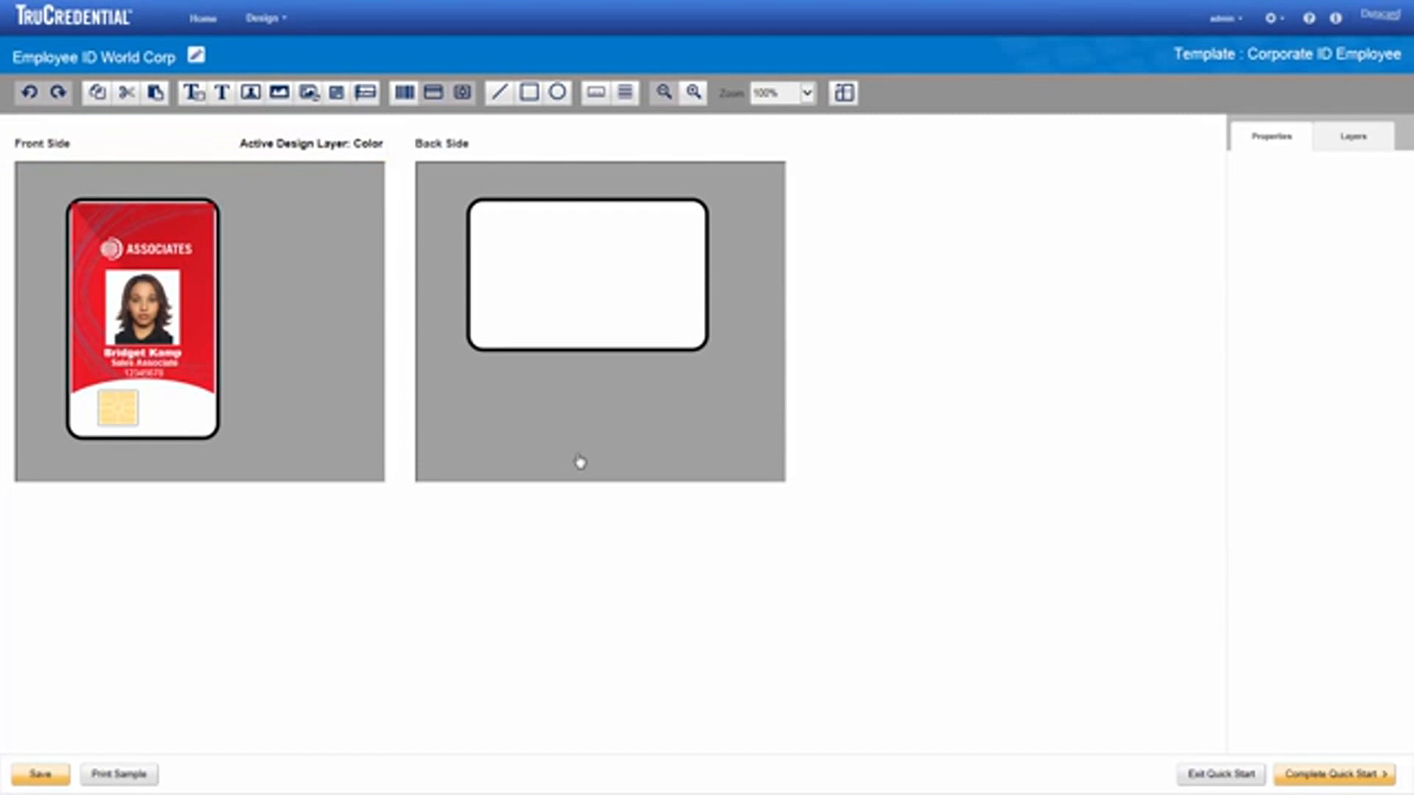
Step: Show the front side's layers and toggle the Color layer off and back on
left_click(1333, 138)
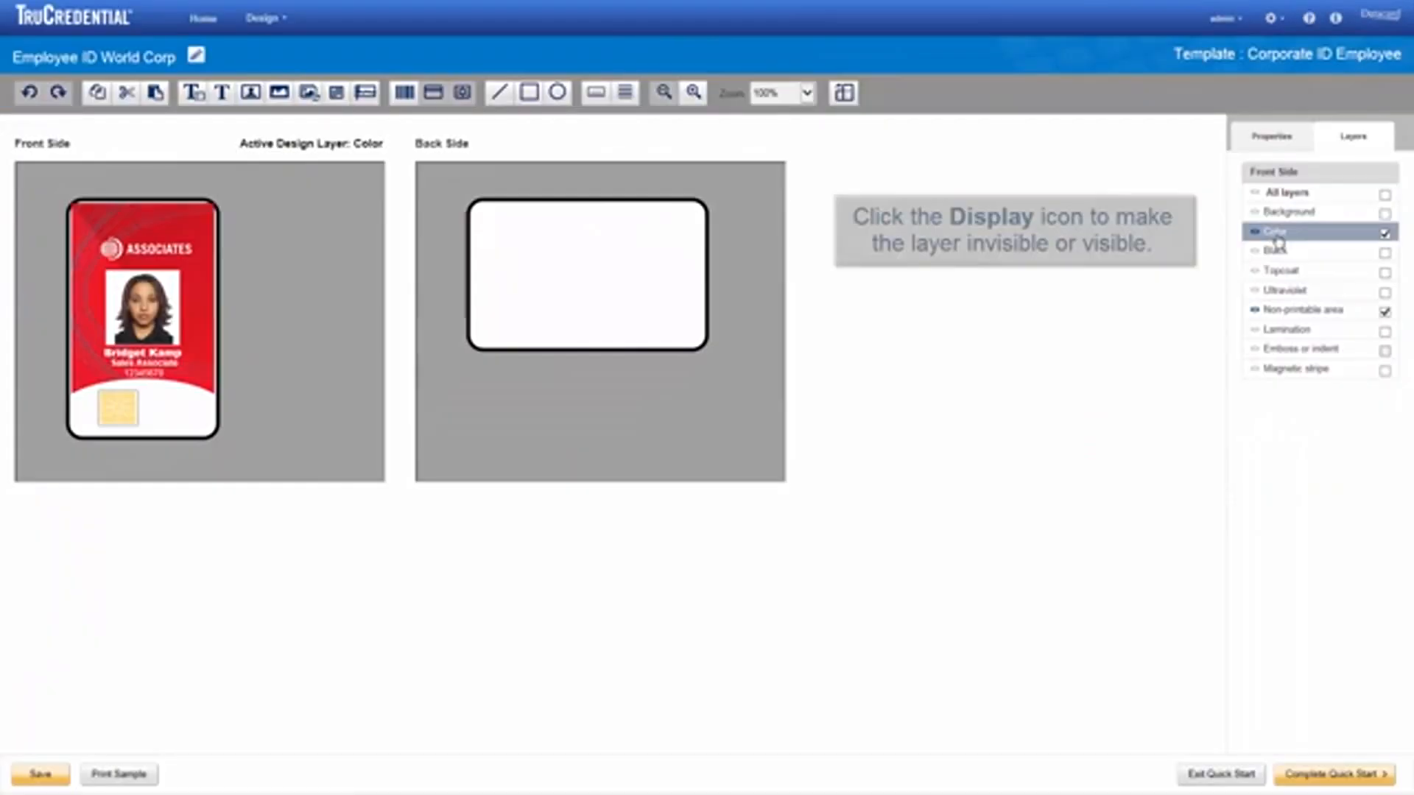
left_click(1254, 234)
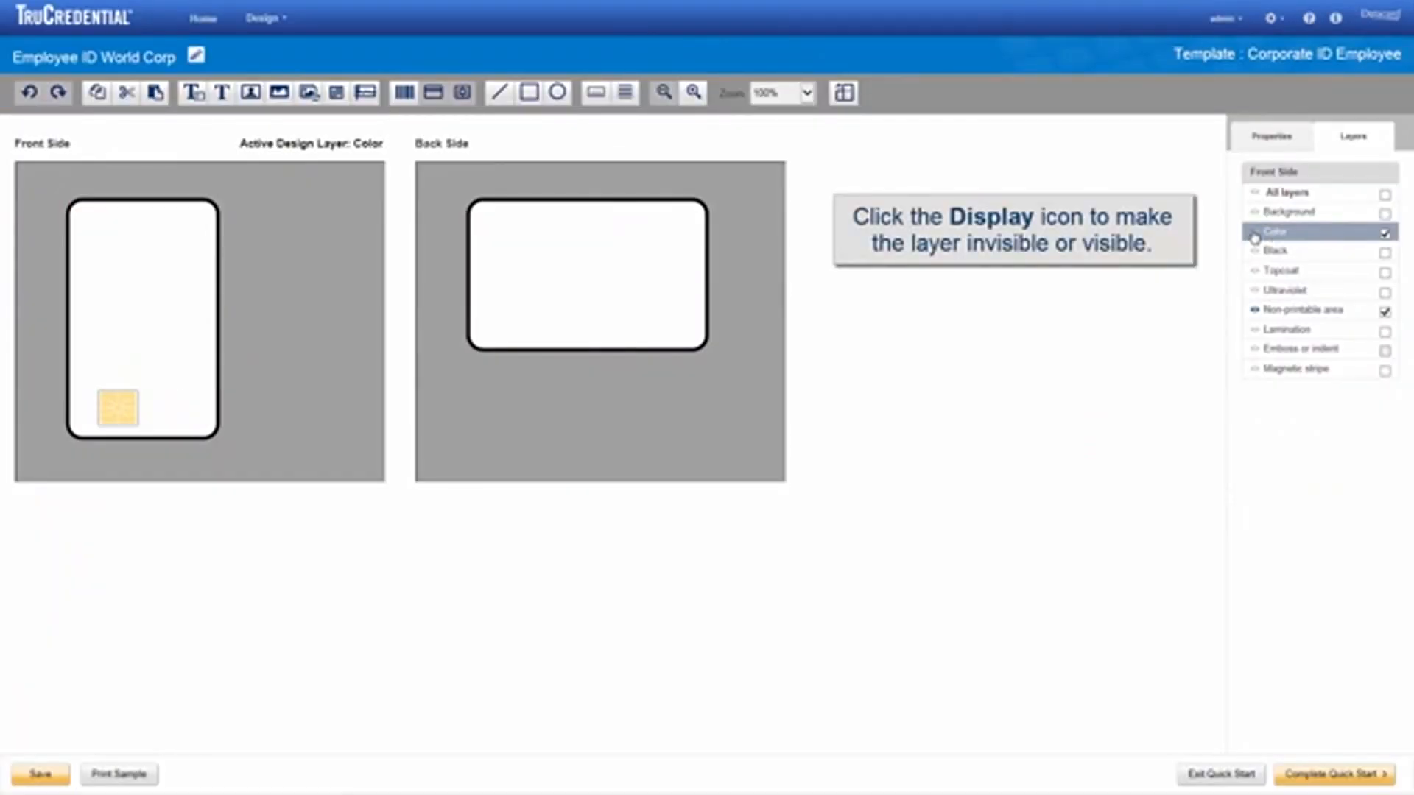
left_click(1254, 234)
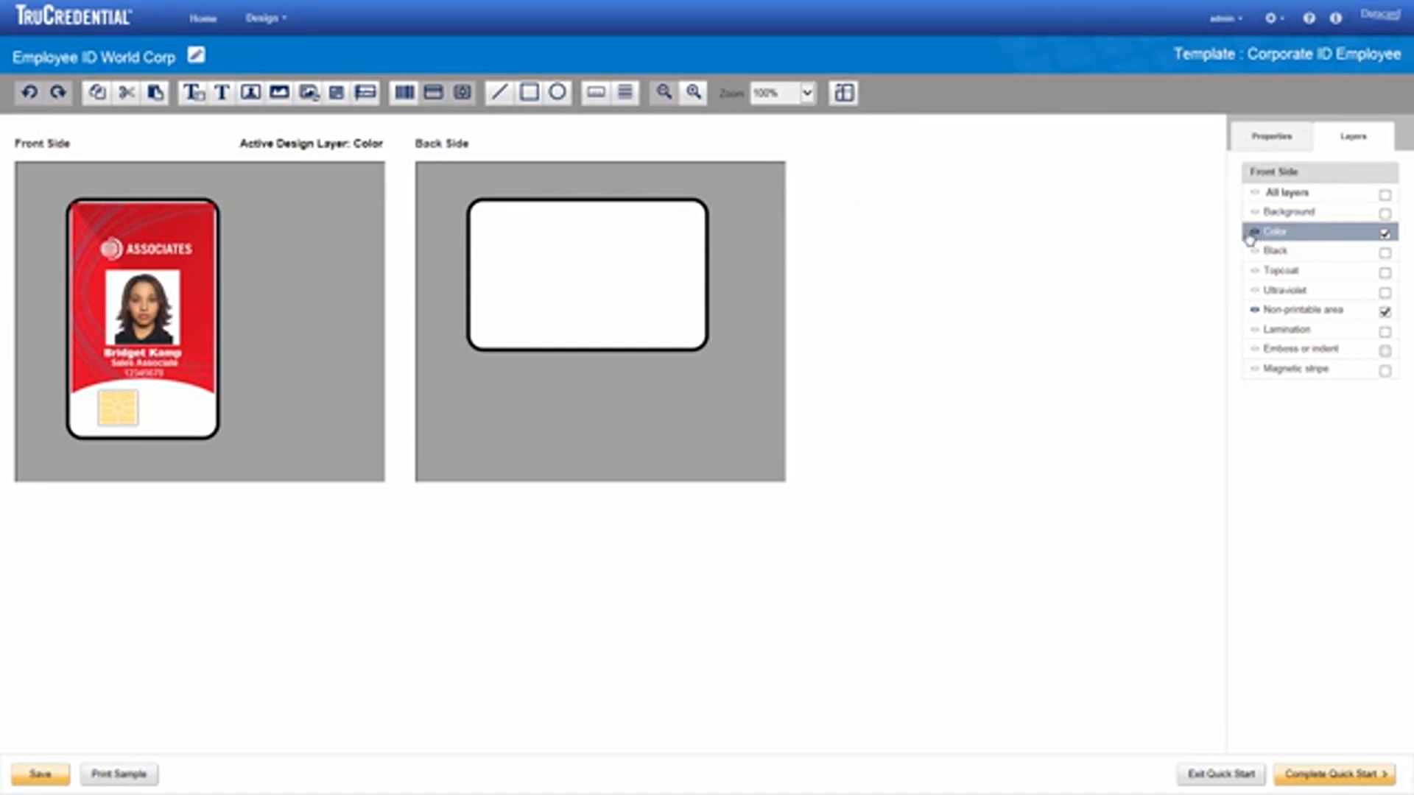
Step: Set the Employee Logo's sizing option to Large as possible without distortion
left_click(155, 262)
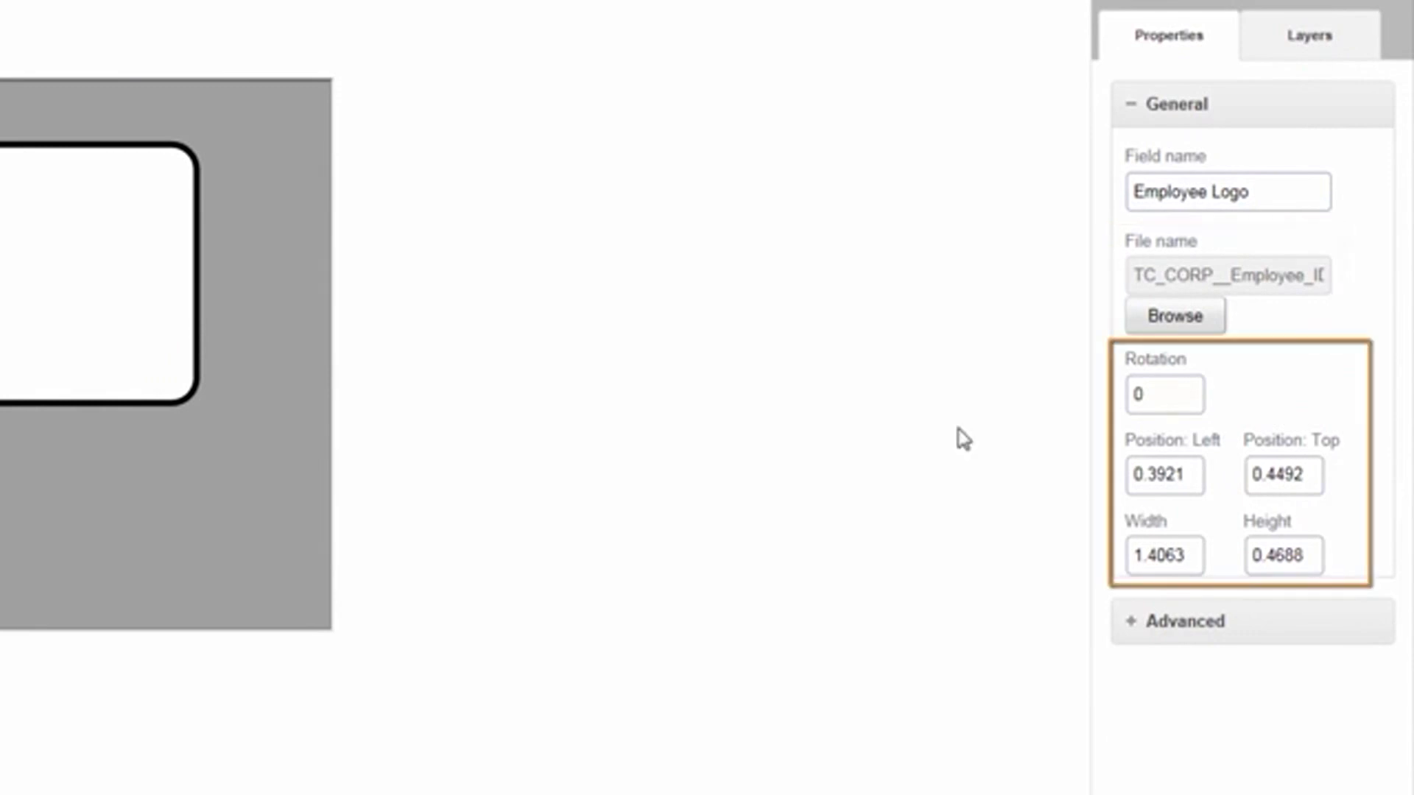
left_click(1126, 626)
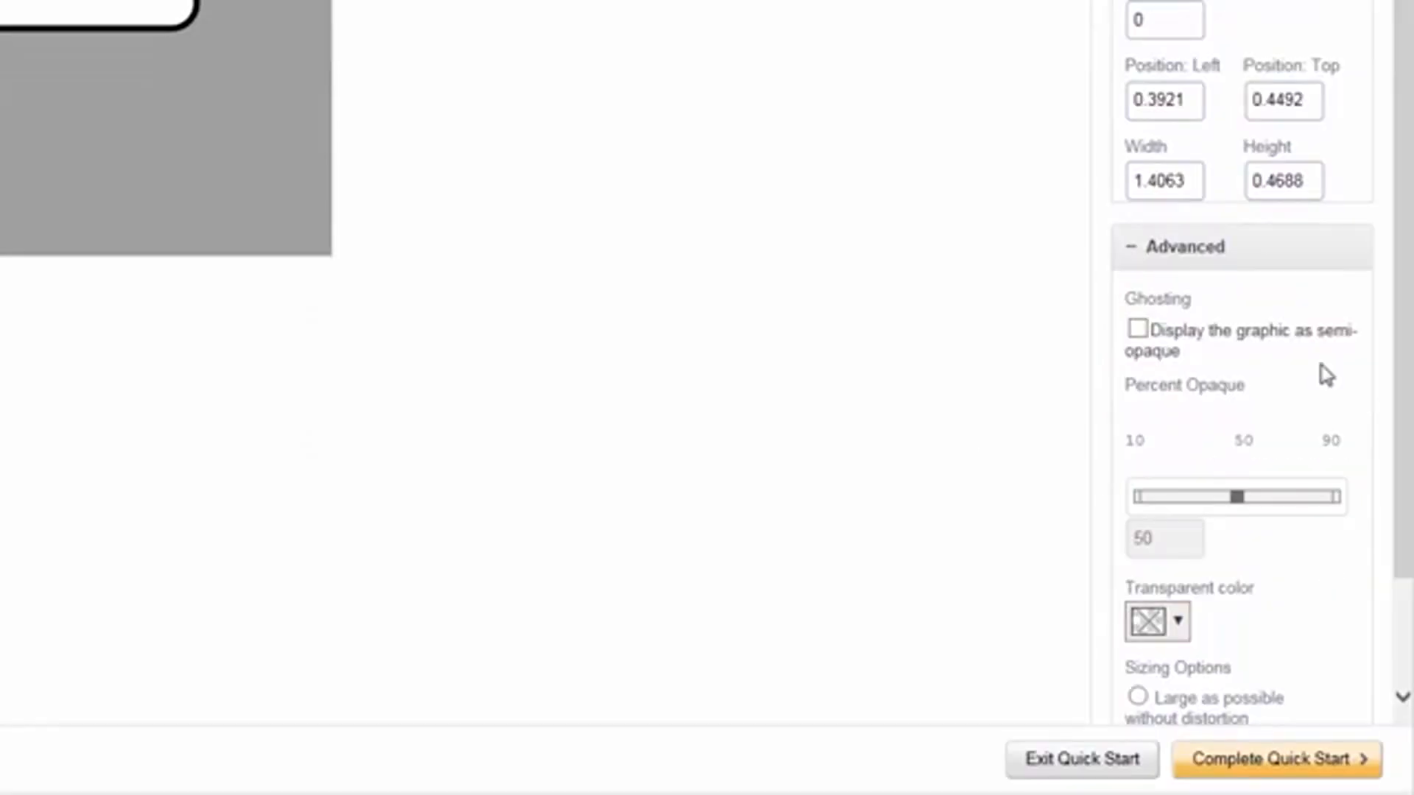
scroll(1341, 390, "down", 3)
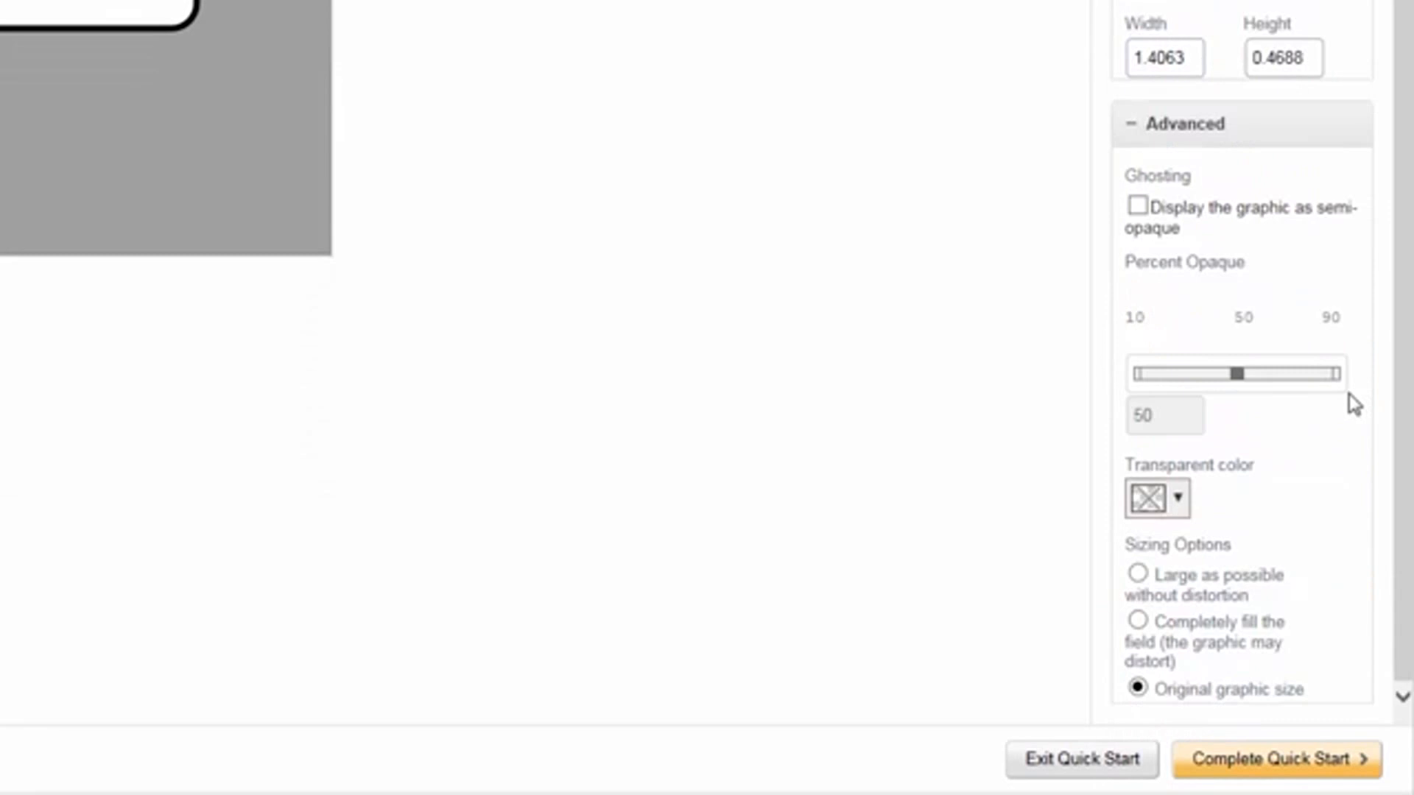
left_click(1139, 576)
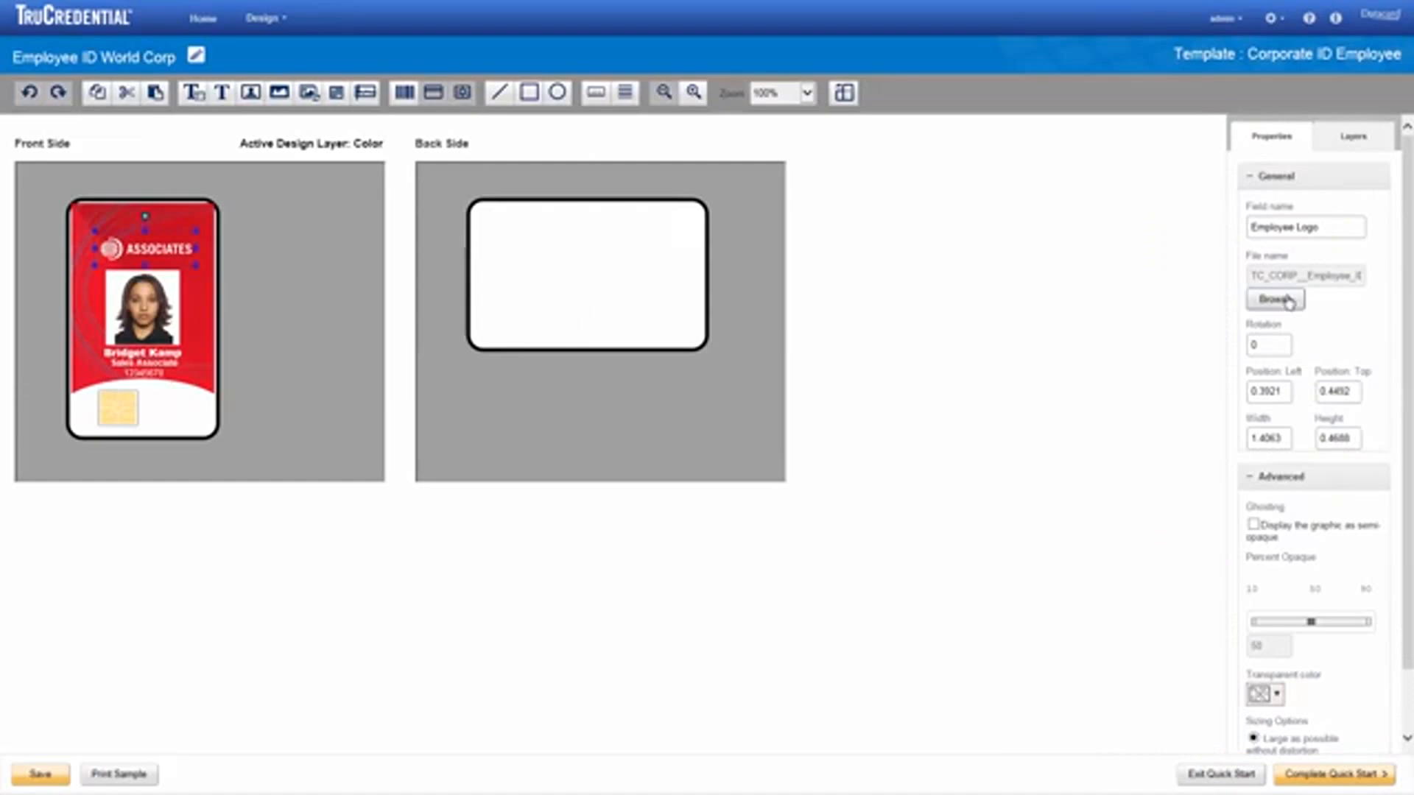
Step: Replace the logo with WorldCorpLogoVertical.png and nudge it slightly right
left_click(1288, 300)
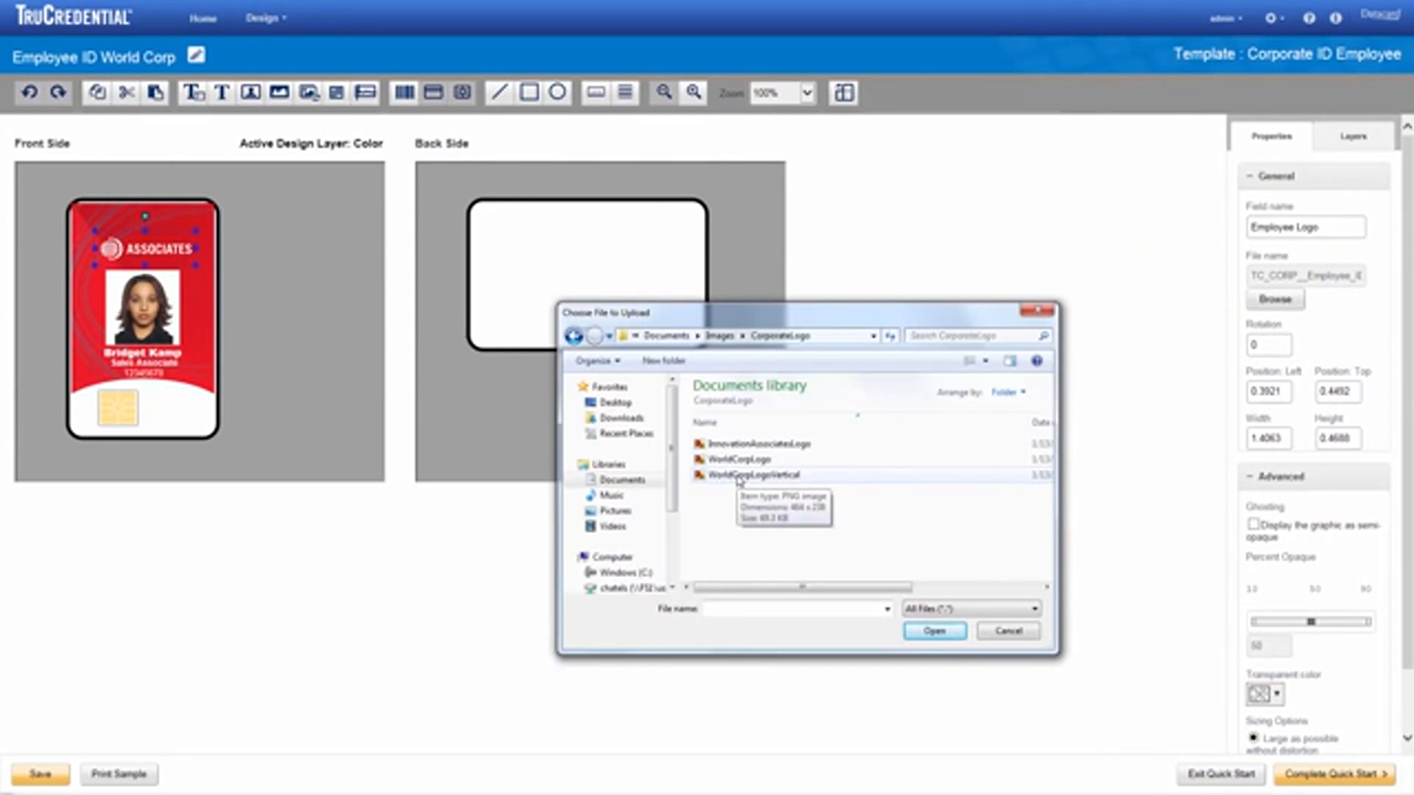
double_click(740, 478)
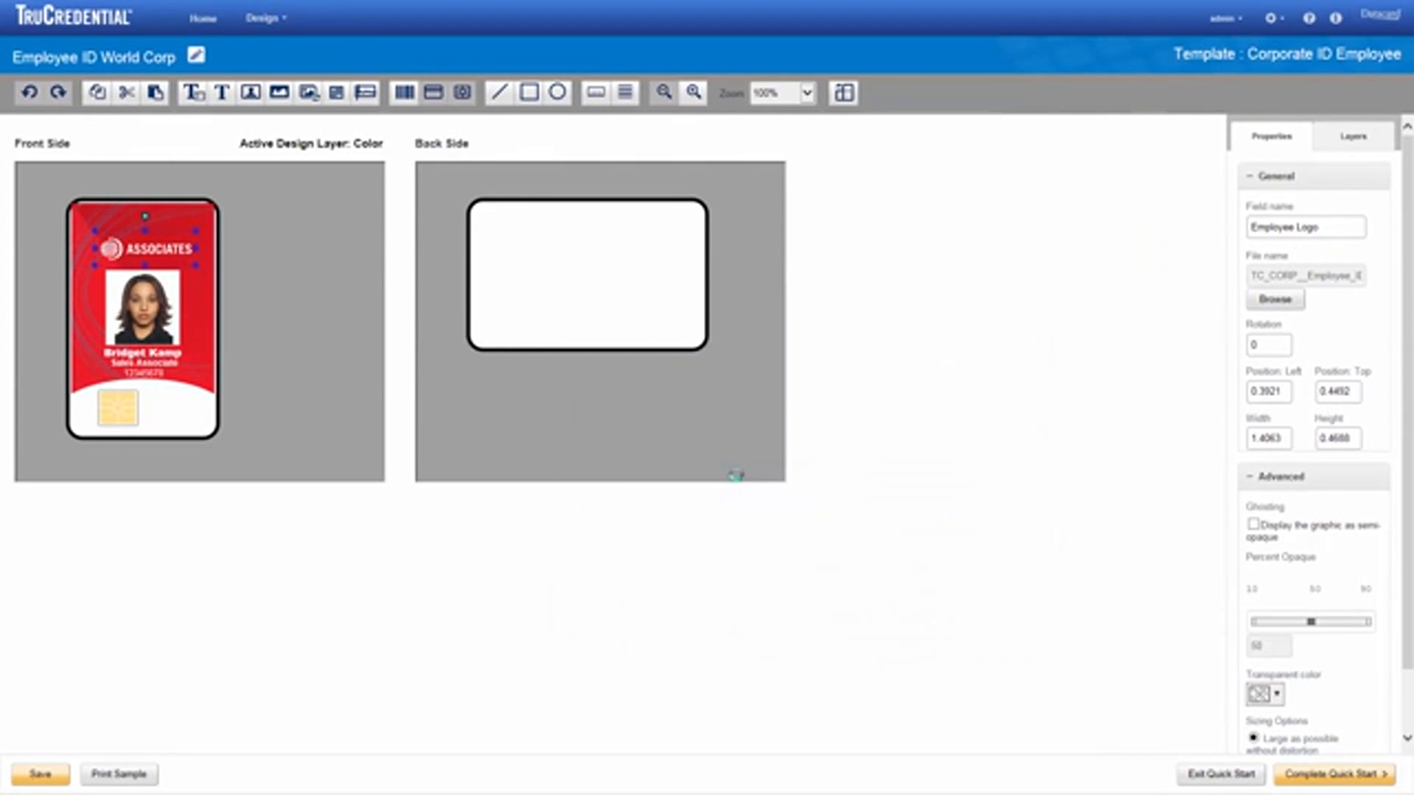
left_click_drag(161, 254, 179, 256)
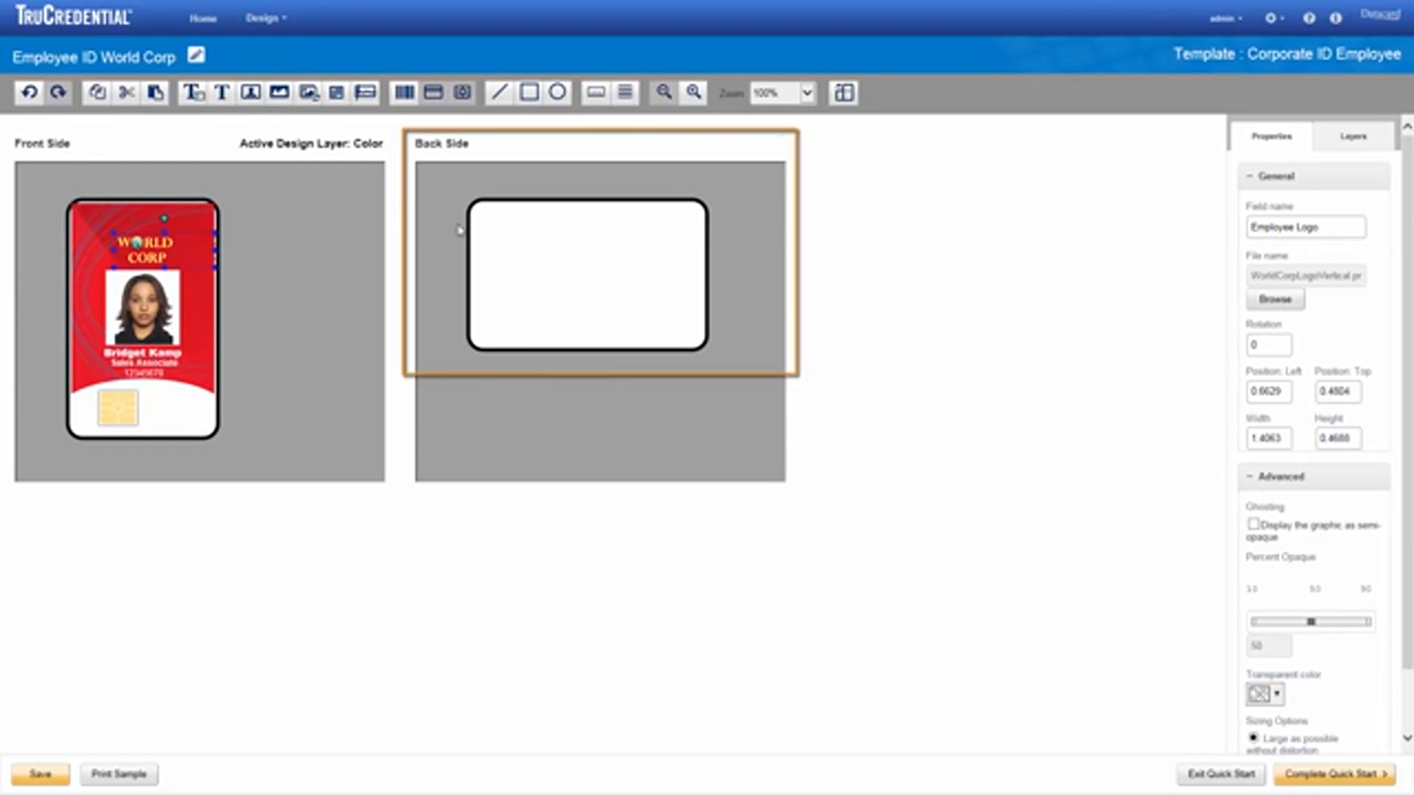
Step: Add a static text field named 'Return address' to the card's back side
left_click(553, 244)
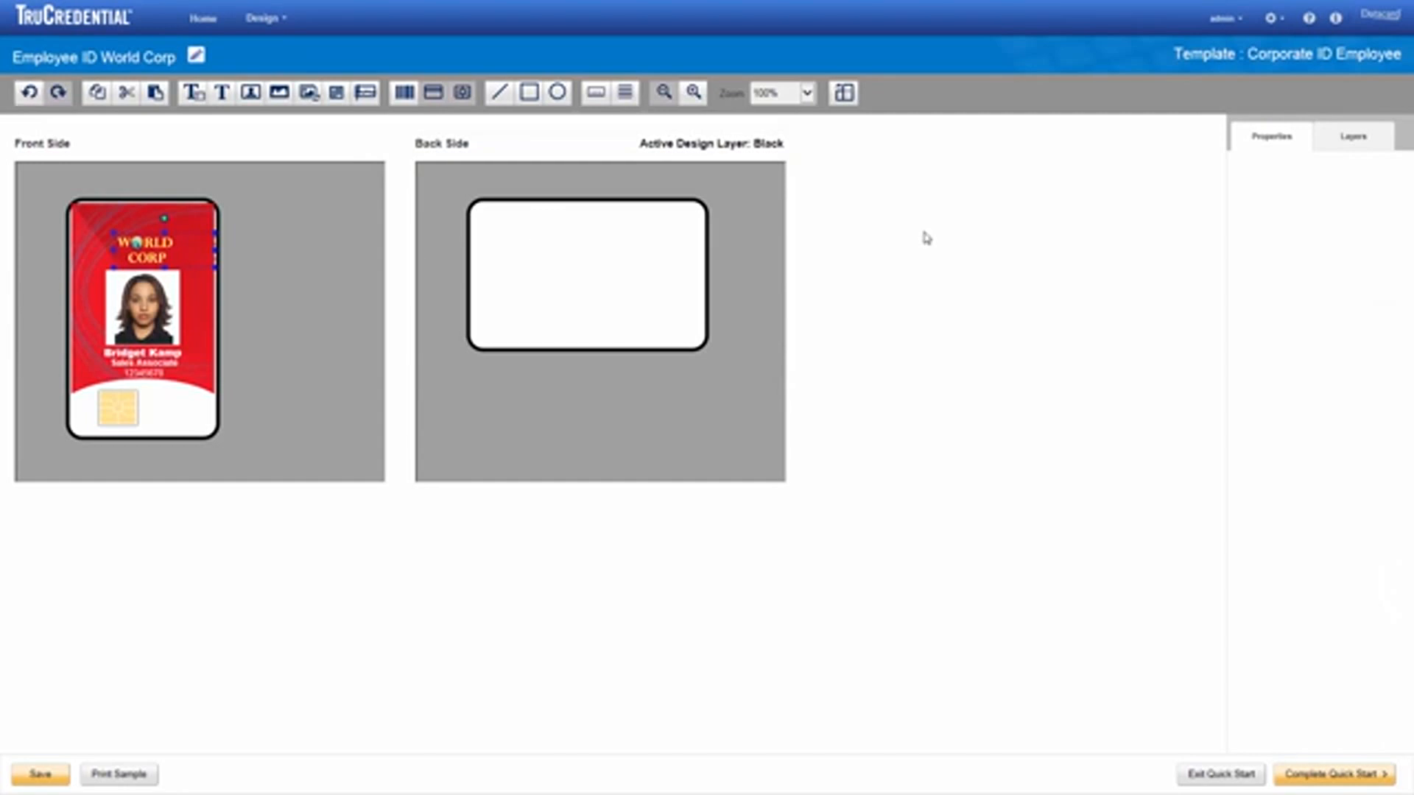
left_click(1364, 141)
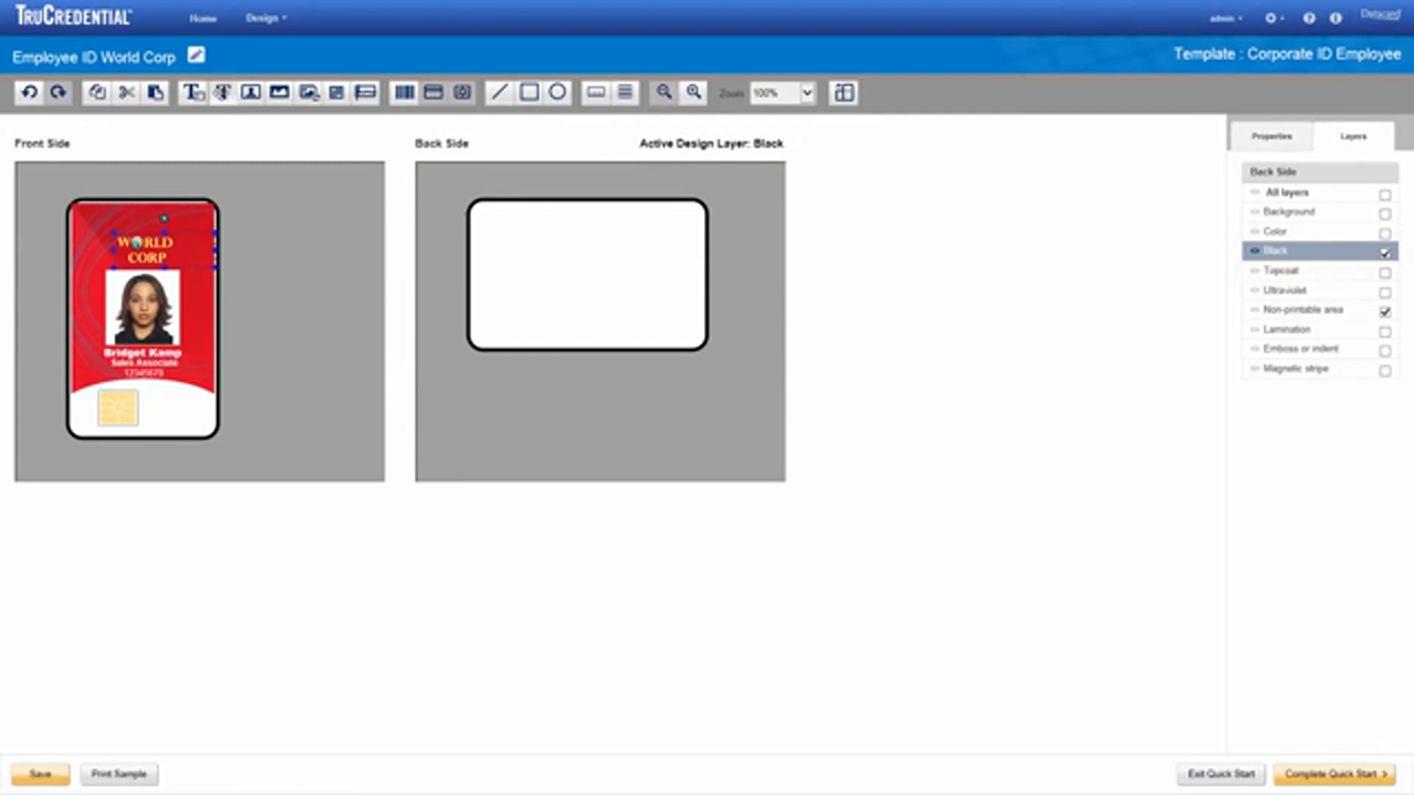
left_click_drag(222, 92, 558, 259)
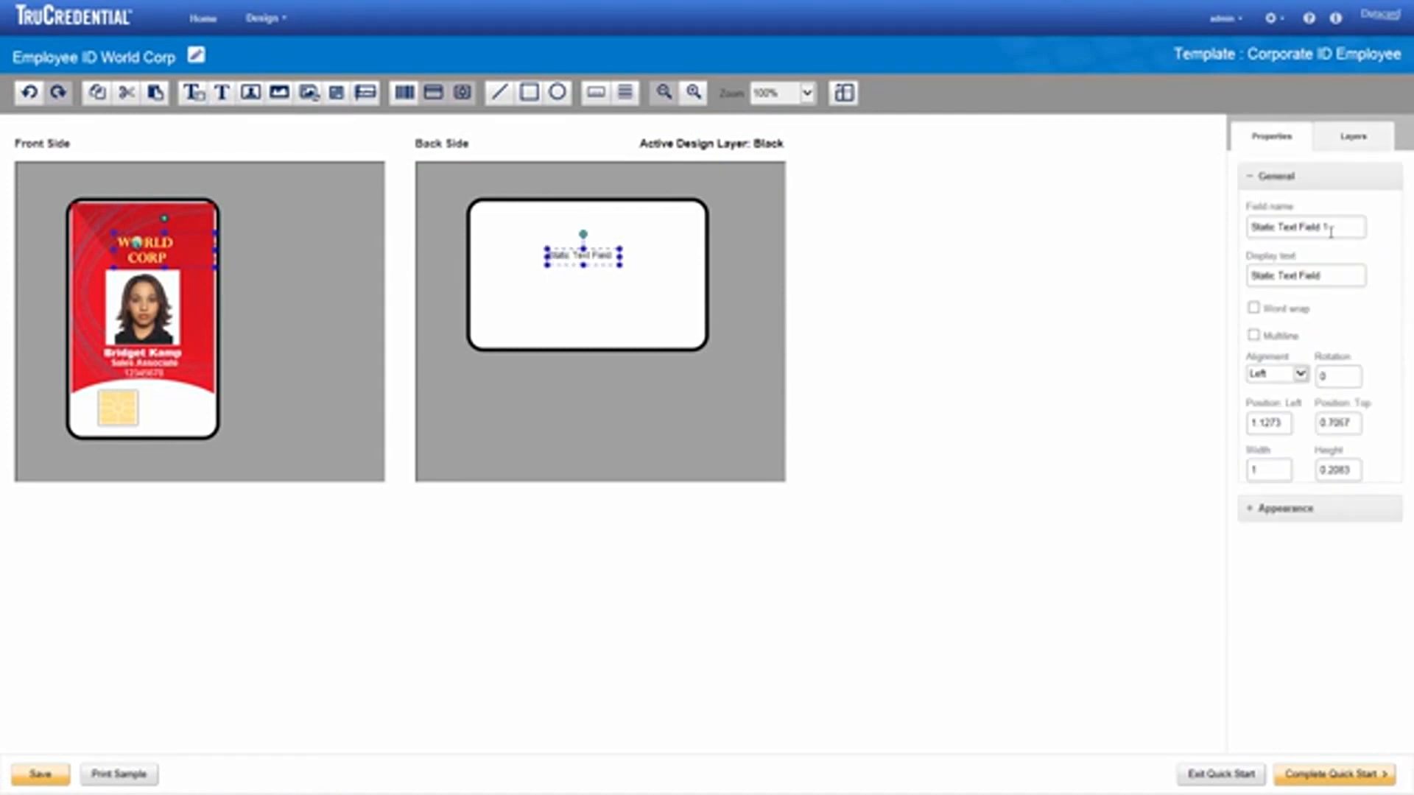
left_click_drag(1331, 233, 1236, 223)
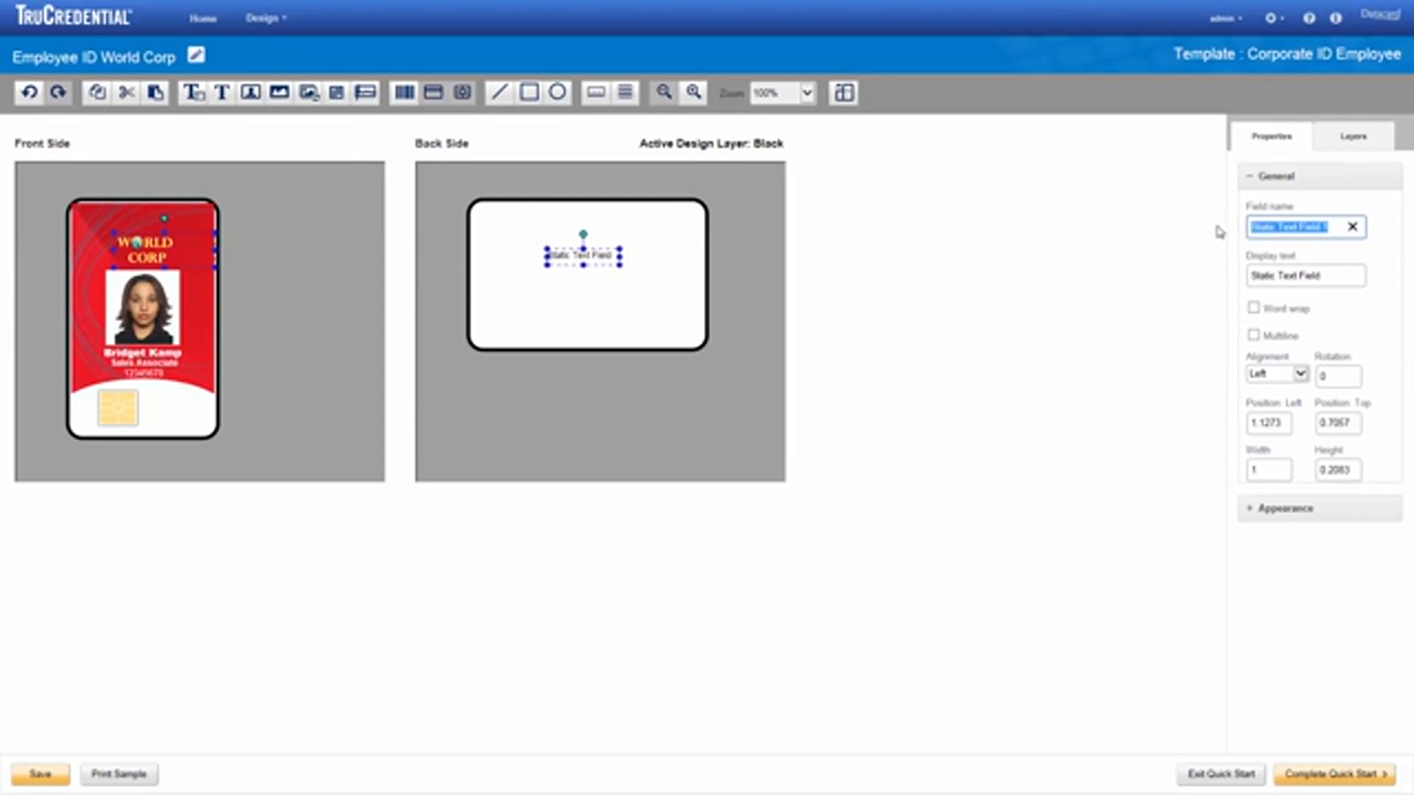
type("Return address")
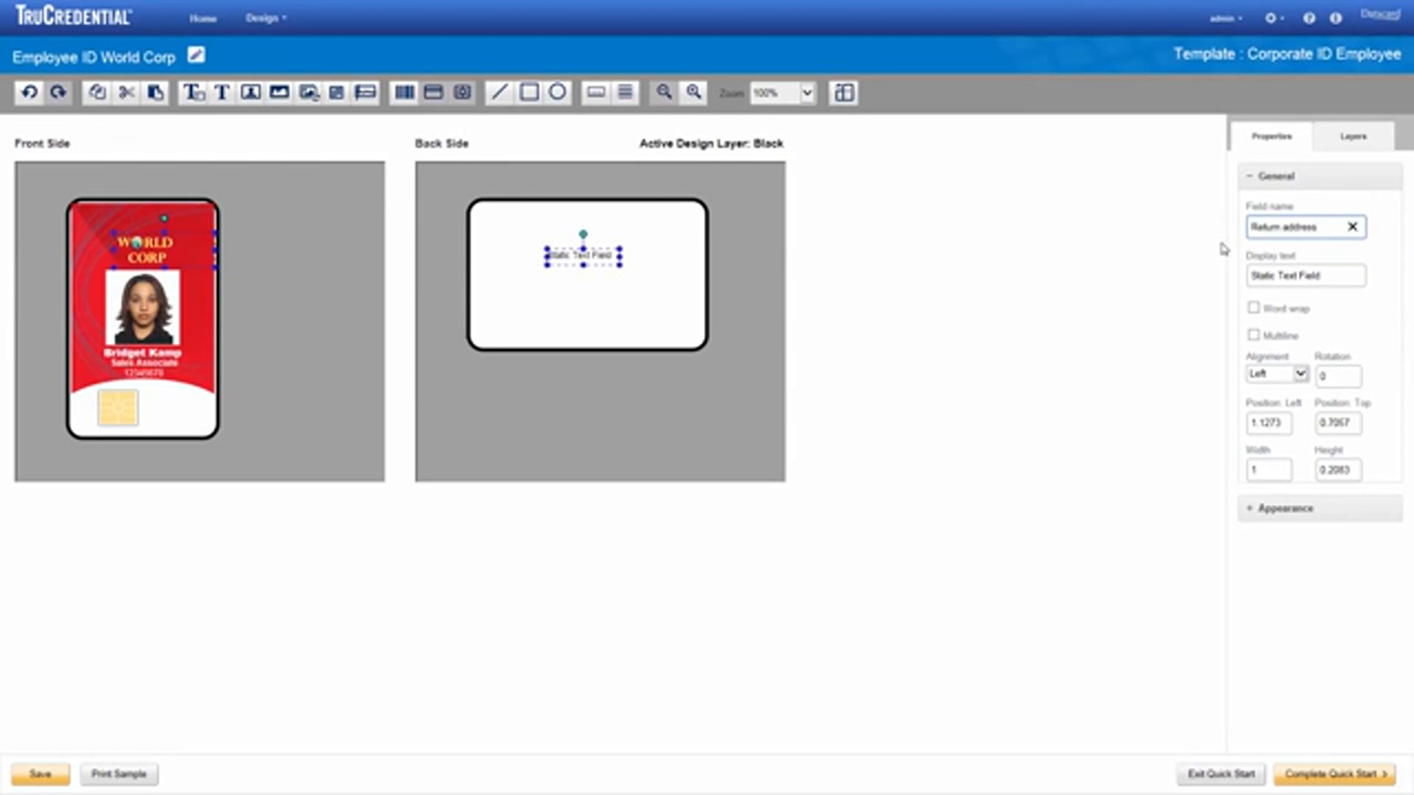
Step: Make it multi-line with the three-line address, centre-aligned, and complete Quick Start
left_click(1254, 336)
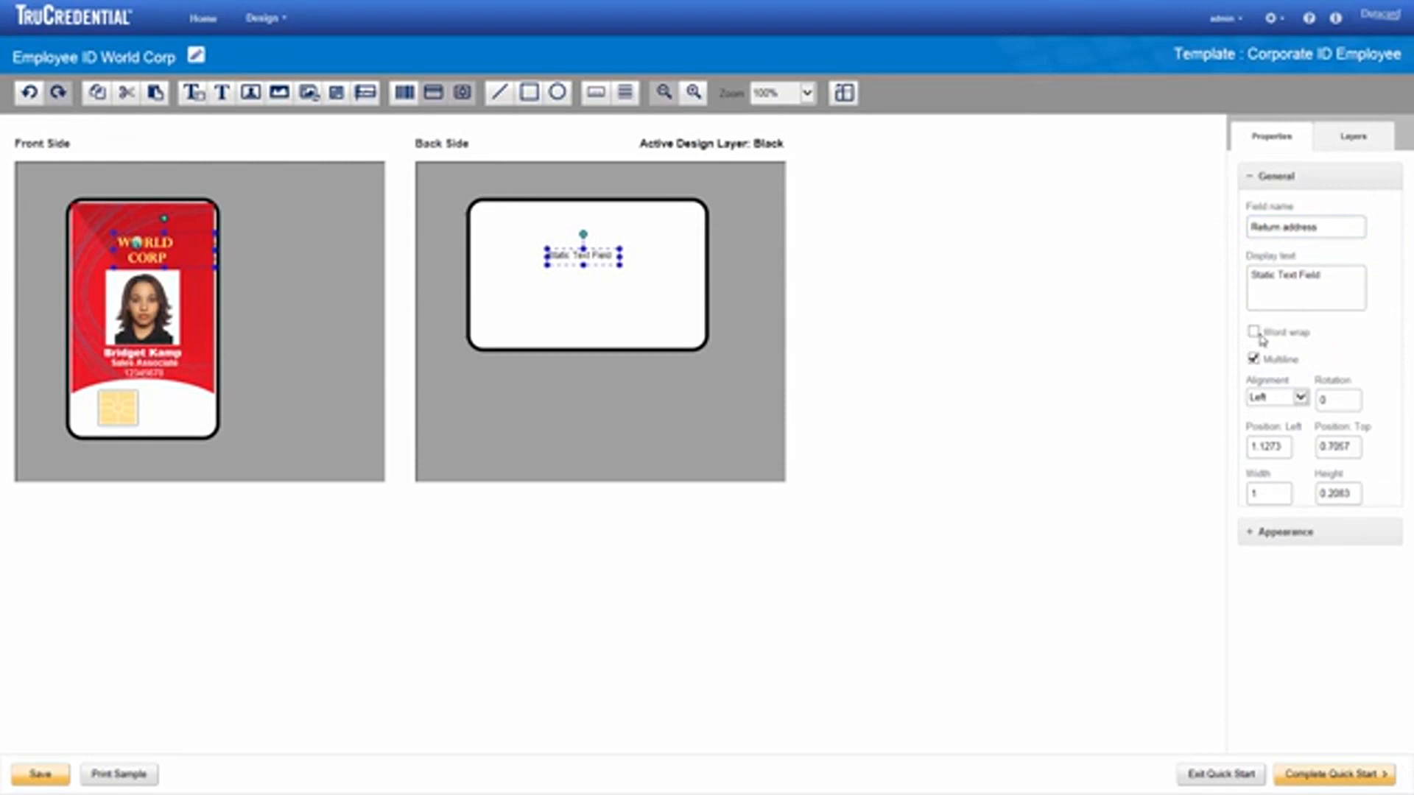
left_click_drag(1332, 282, 1236, 283)
key("BackSpace")
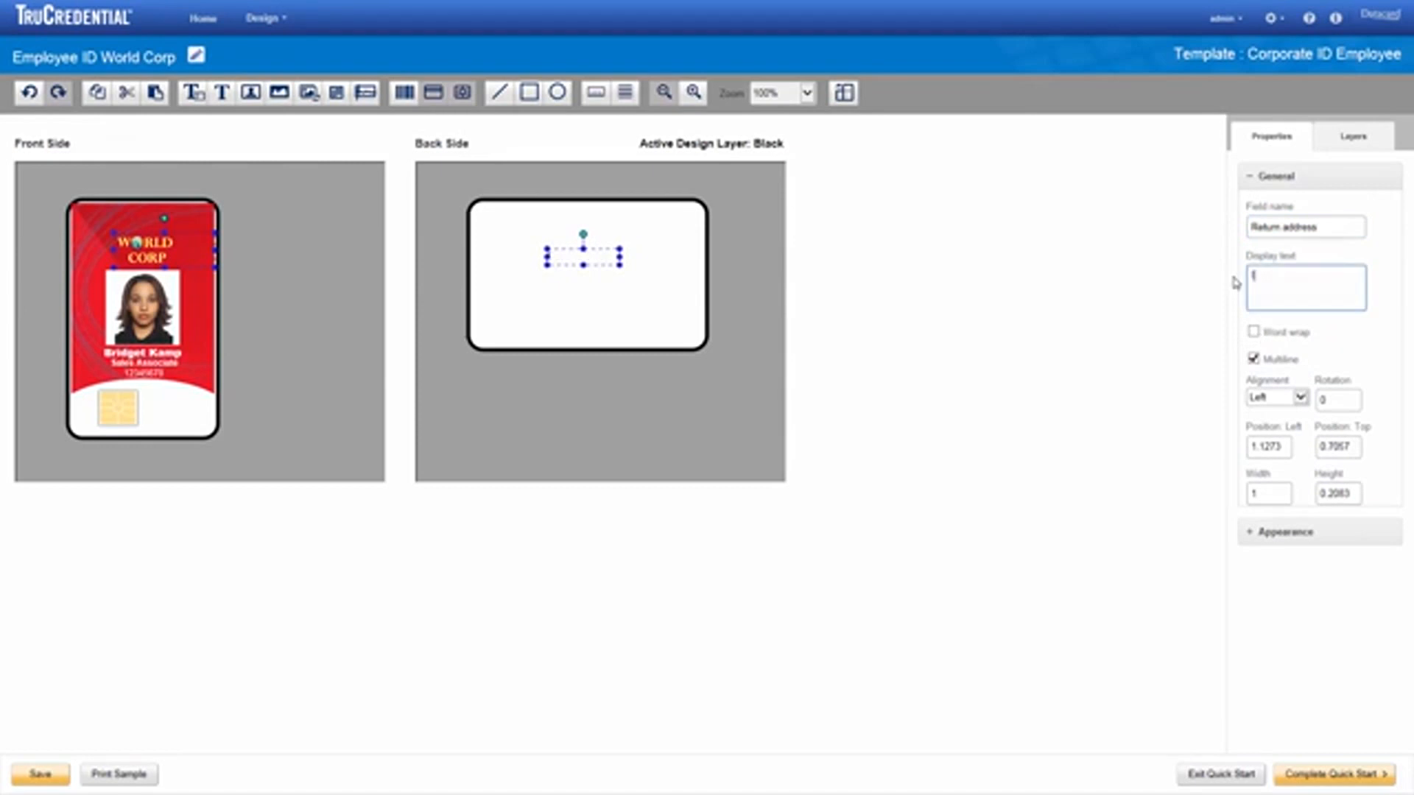
type("If found, please return to P.O. Box 1111 Anyplace, Anywhere")
left_click(1301, 398)
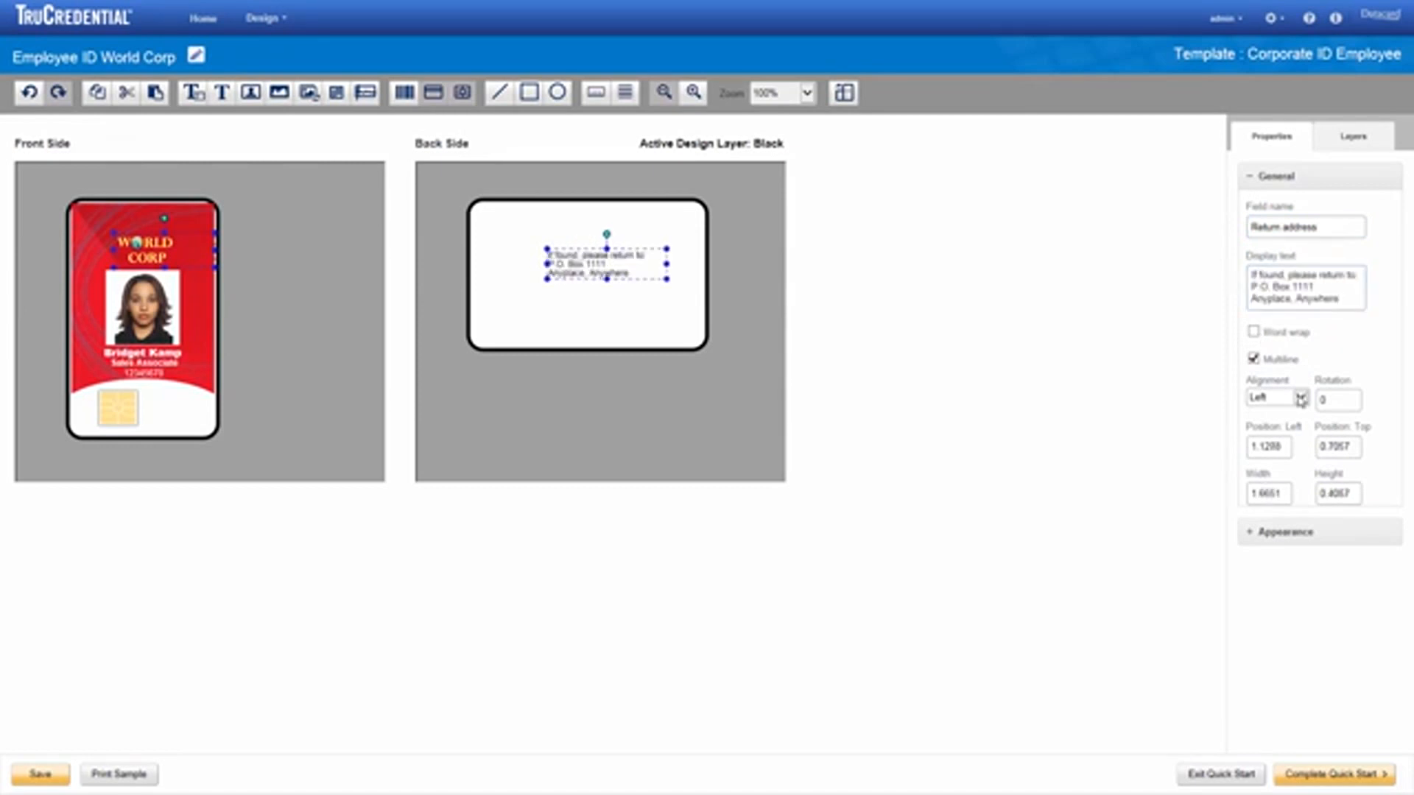
left_click(1301, 398)
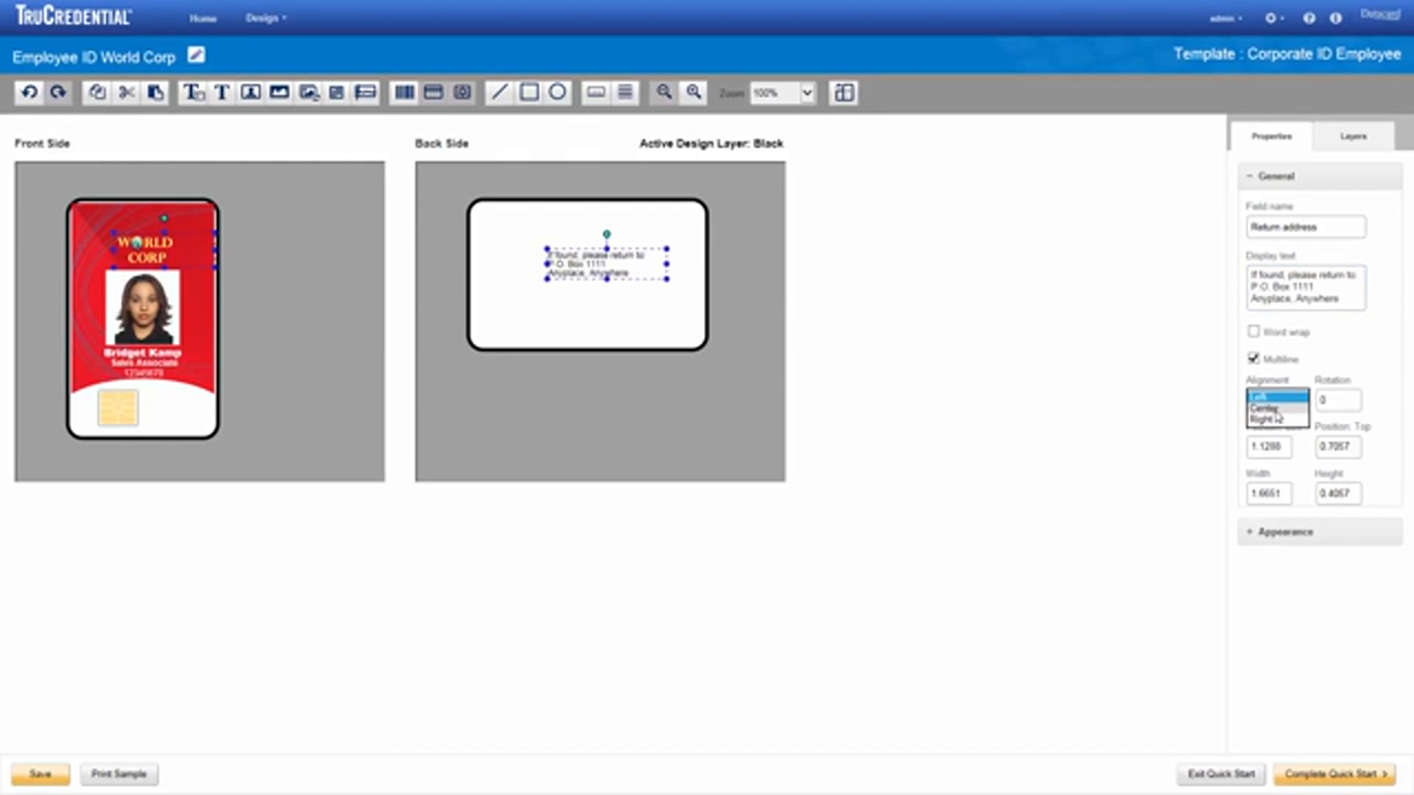
left_click(1271, 409)
left_click(1250, 533)
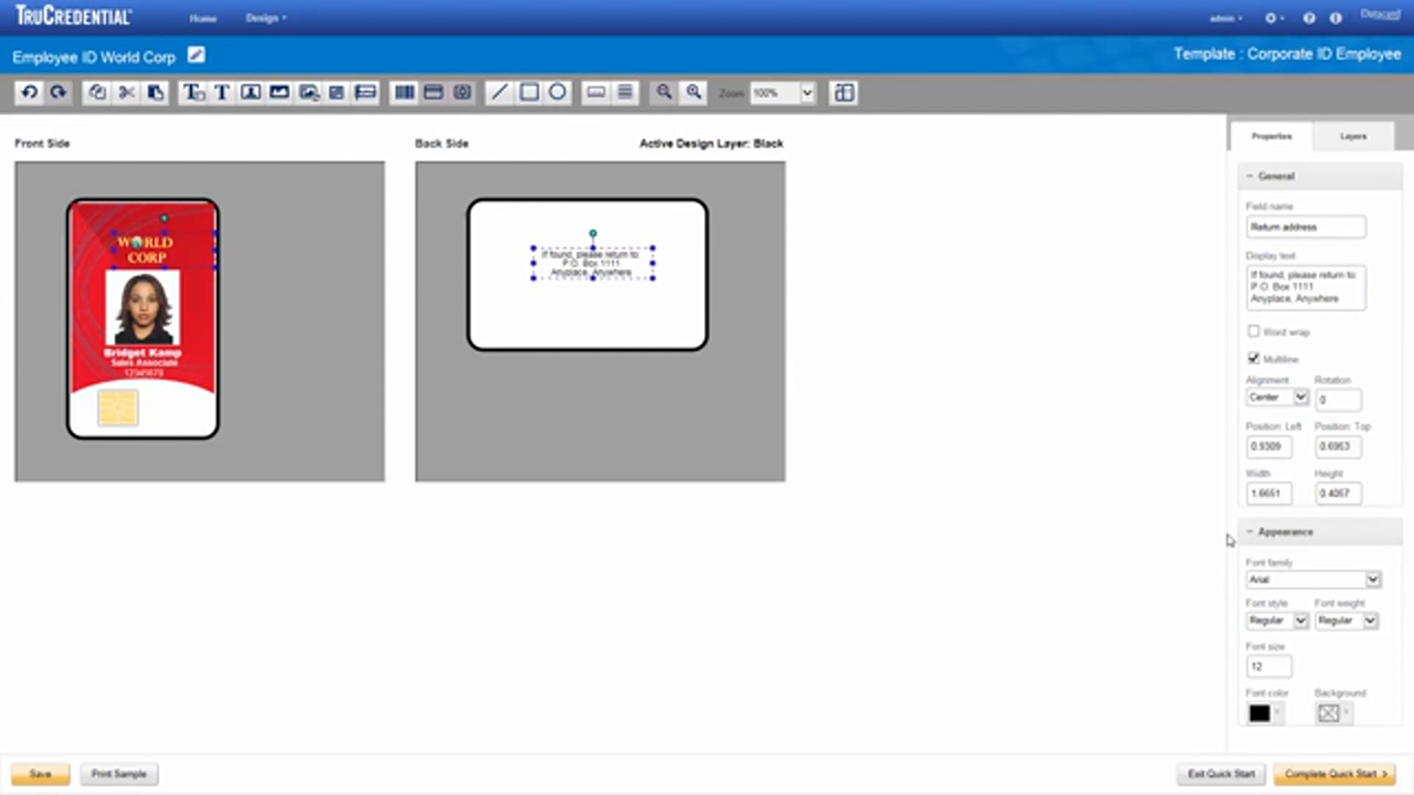
left_click(1326, 773)
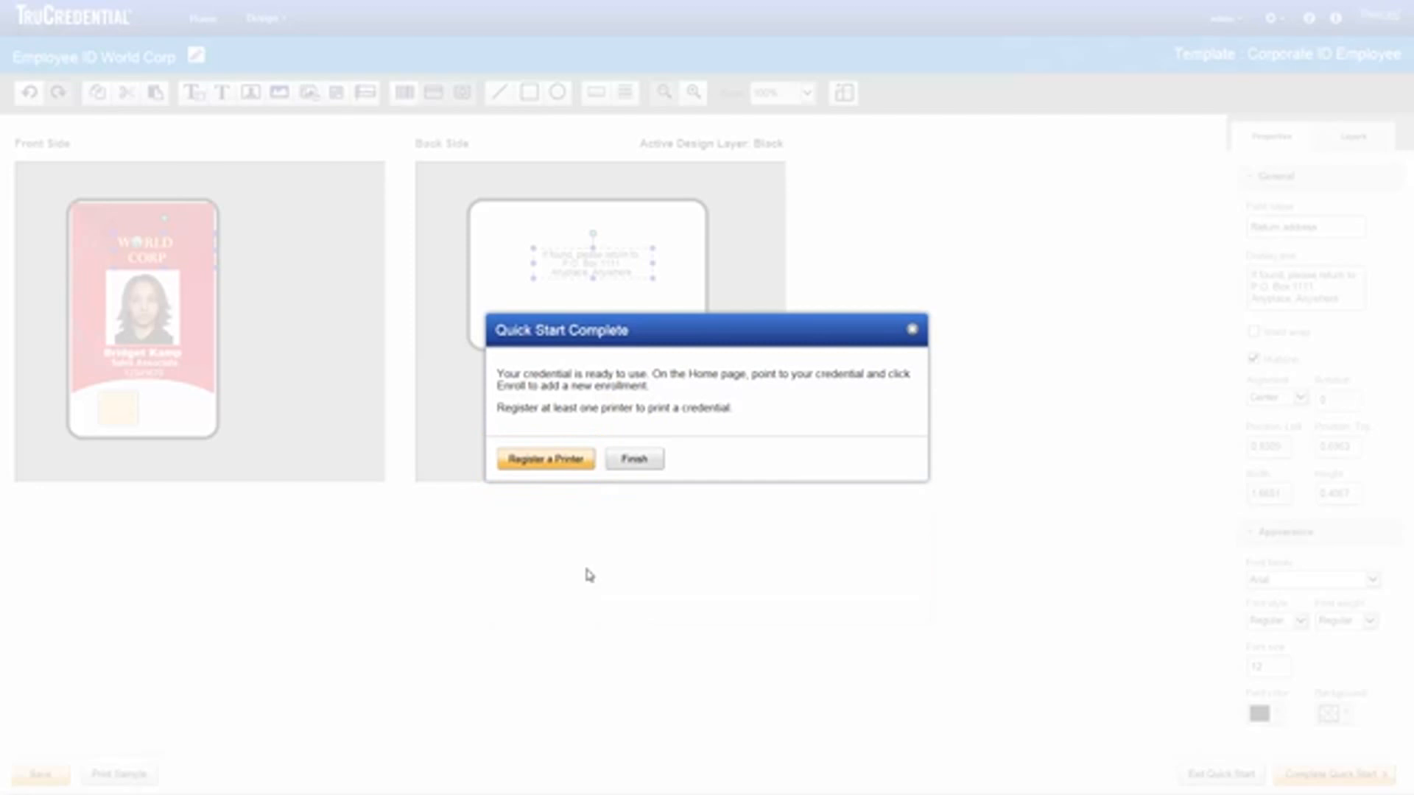
Step: Register a printer named 'SD360 in Lobby', described as 'Card printer by receptionist desk'
left_click(537, 460)
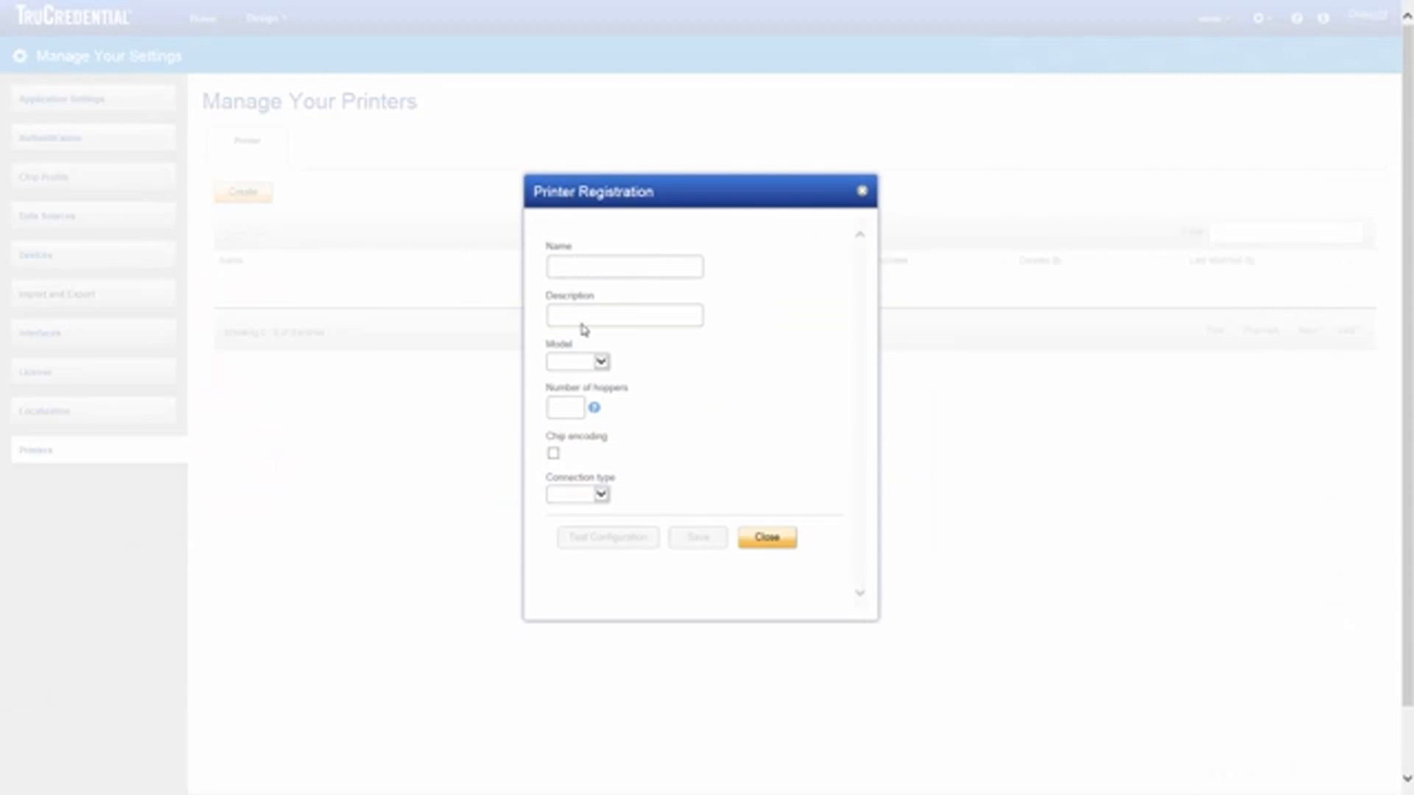
left_click(574, 267)
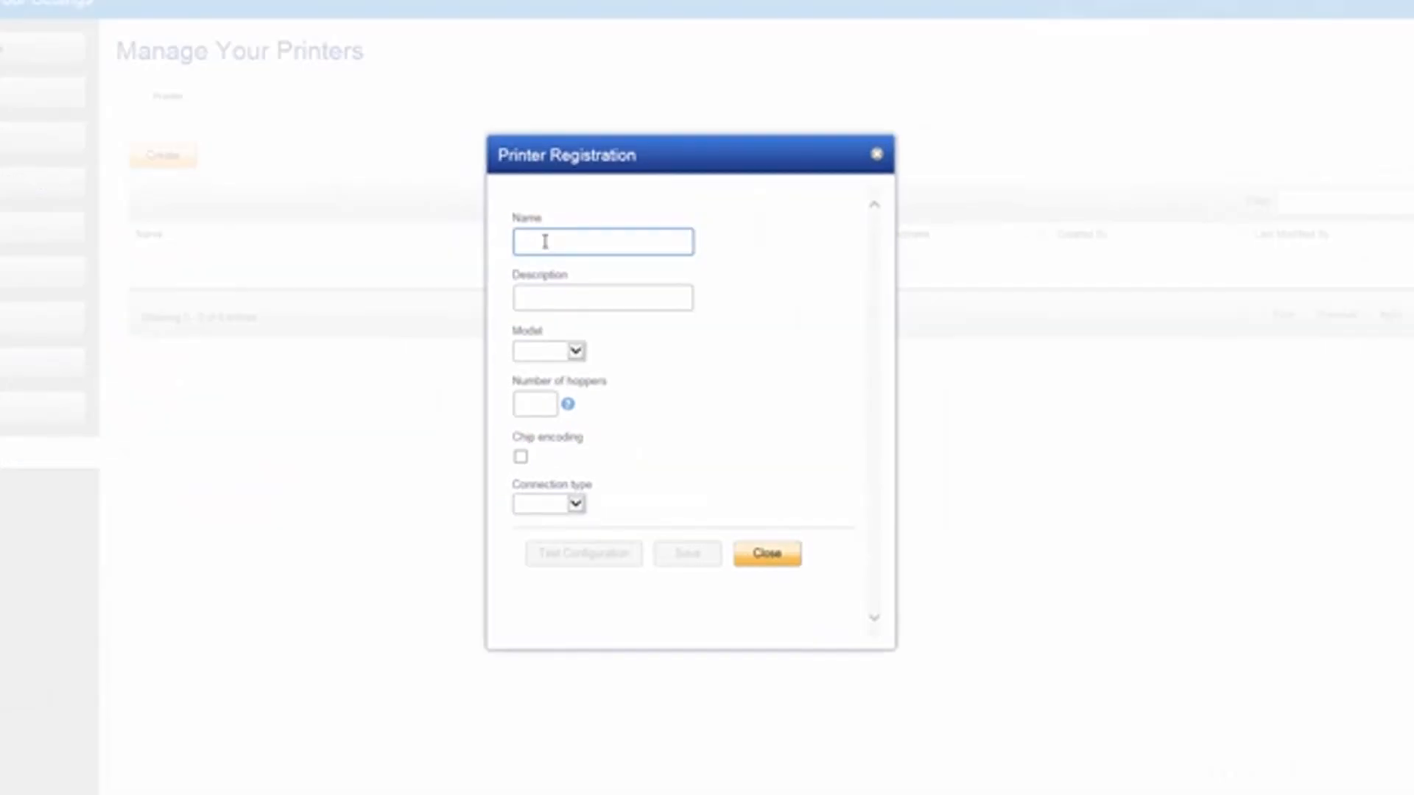
type("S")
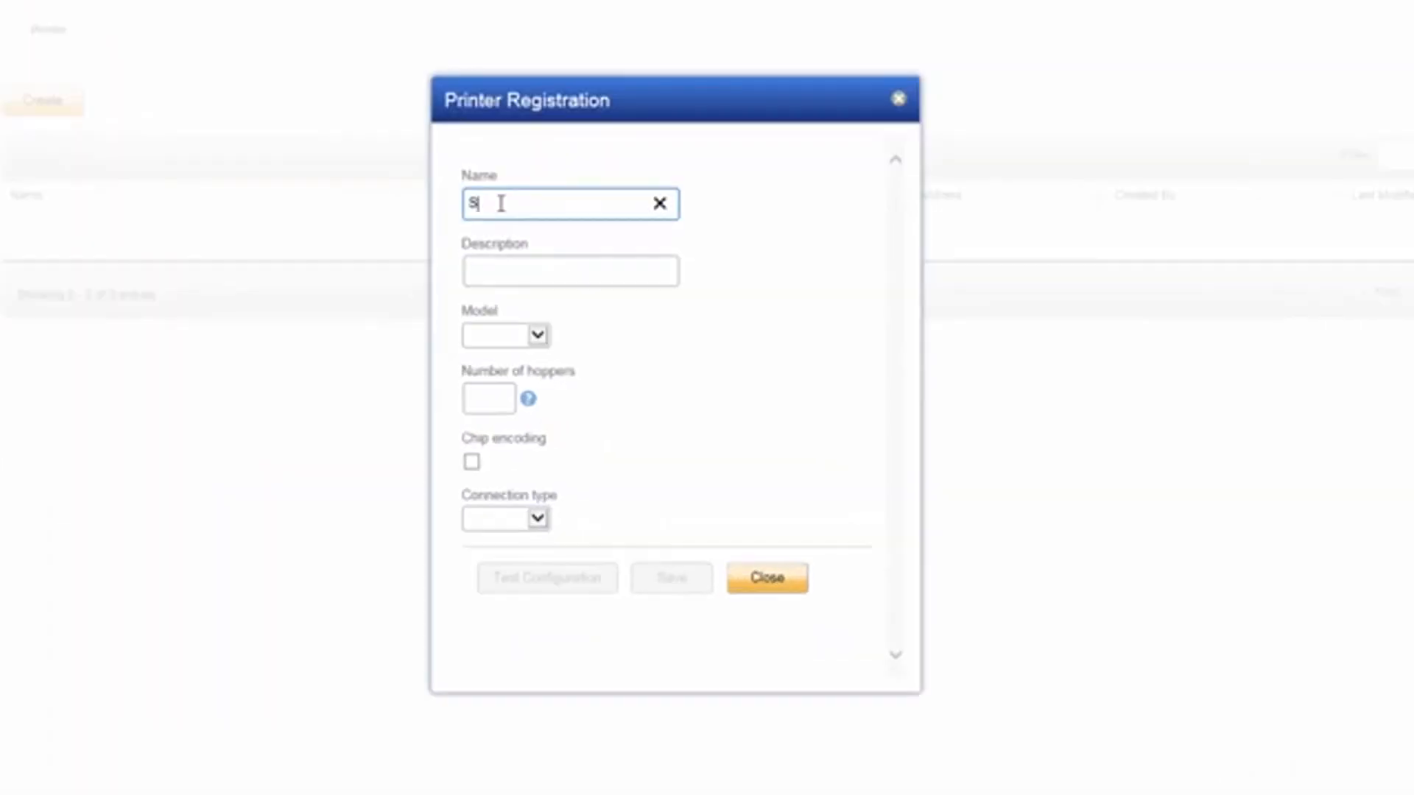
type("D360 in Lobby")
key("Tab")
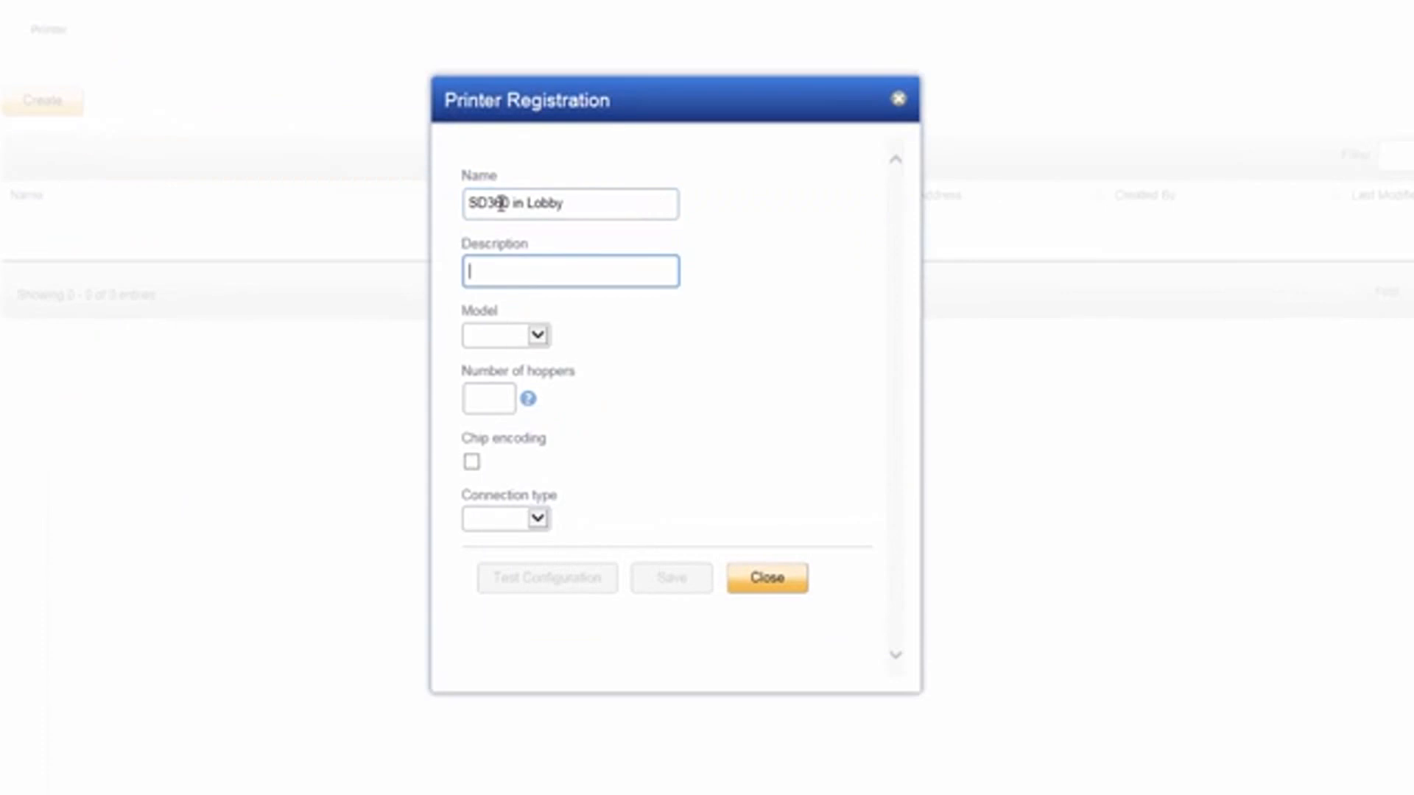
type("Card printer by receptionist des")
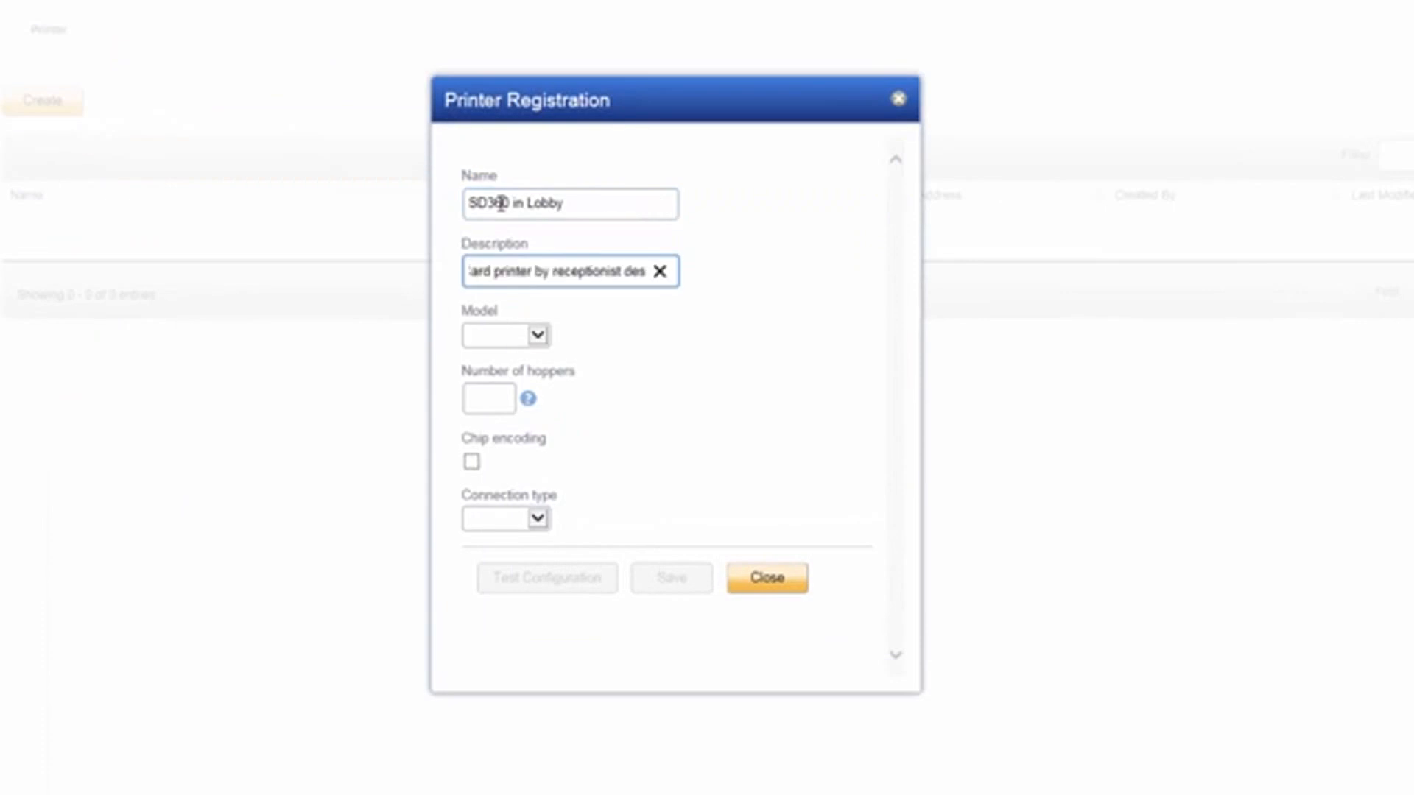
type("k")
Step: Set model SD360, USB connection to XPS Card Printer, test the configuration and save
left_click(538, 336)
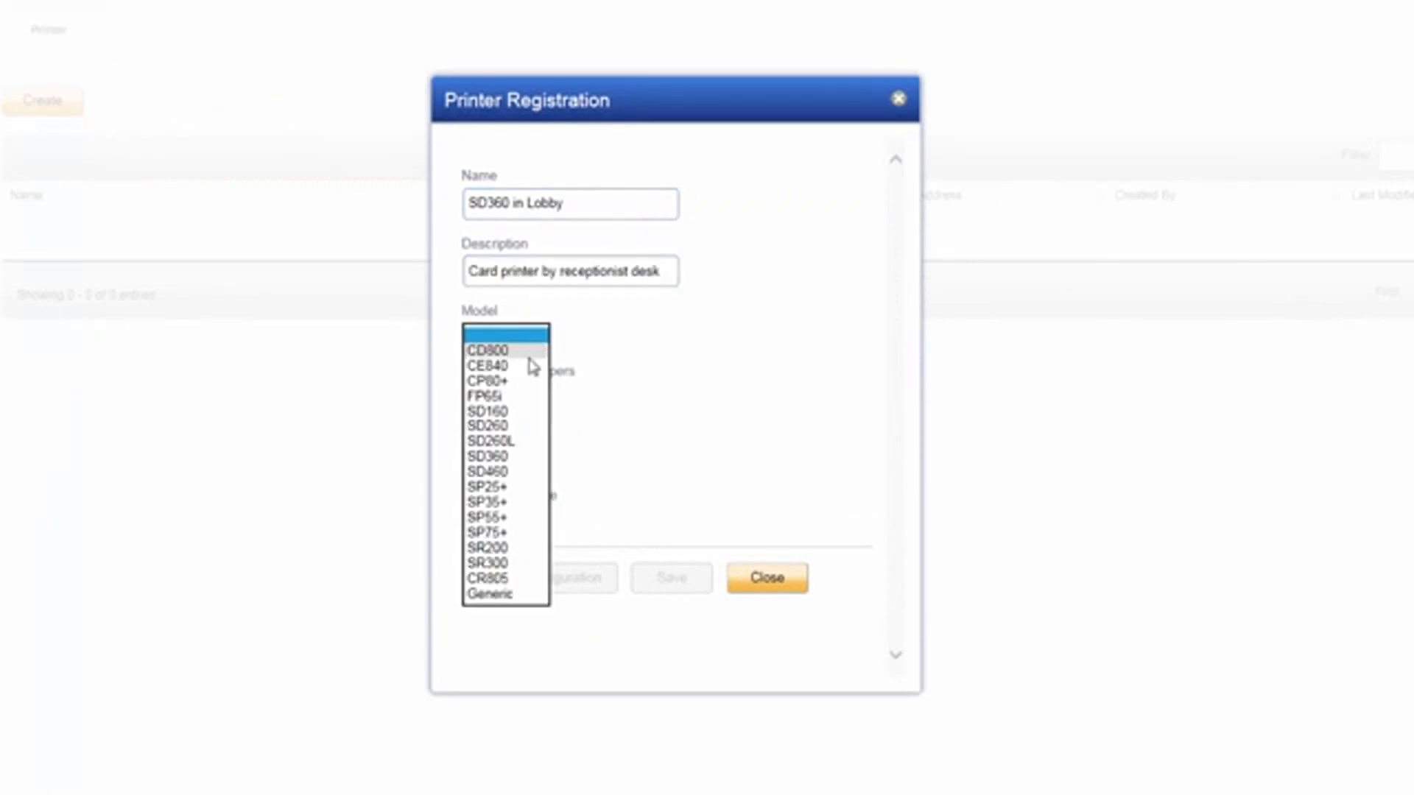
left_click(505, 457)
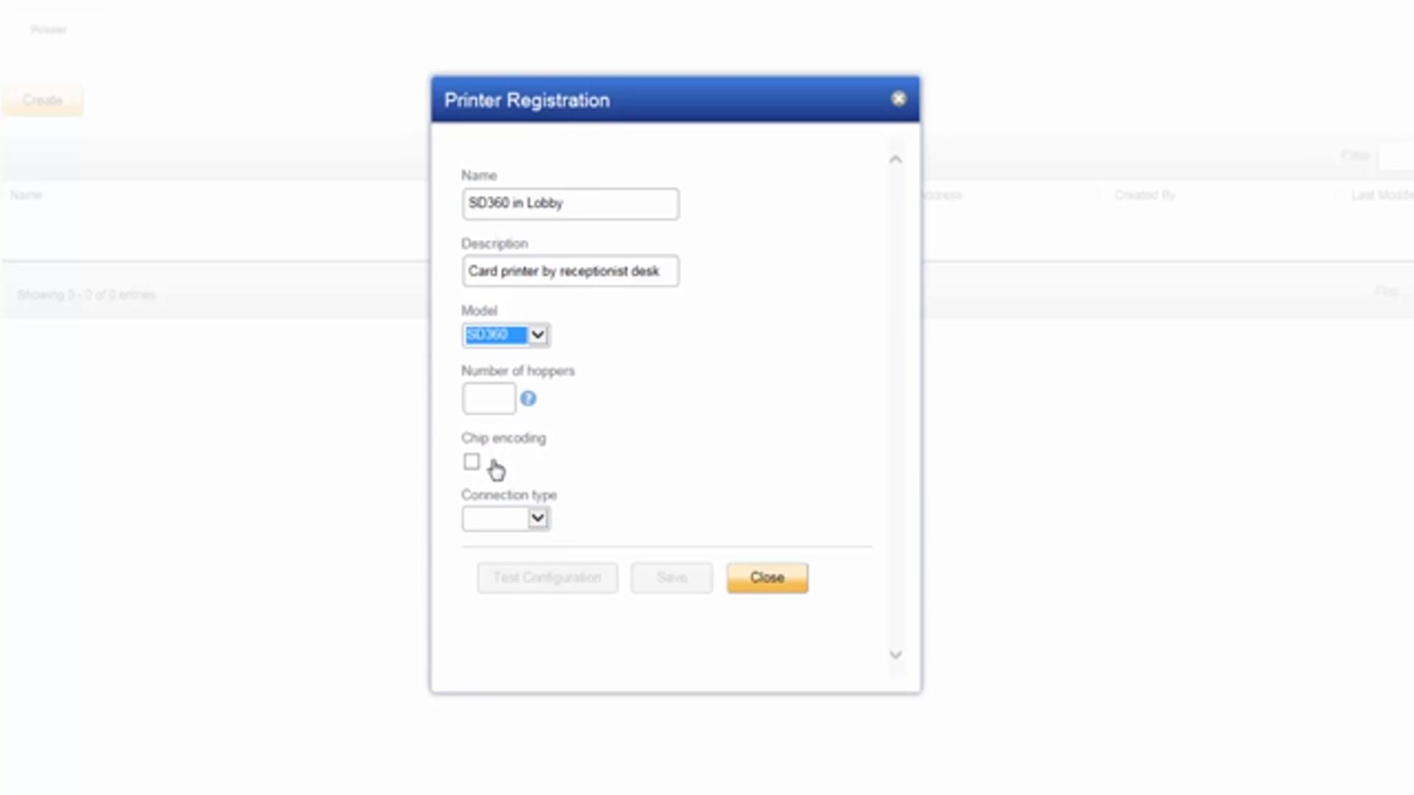
left_click(537, 517)
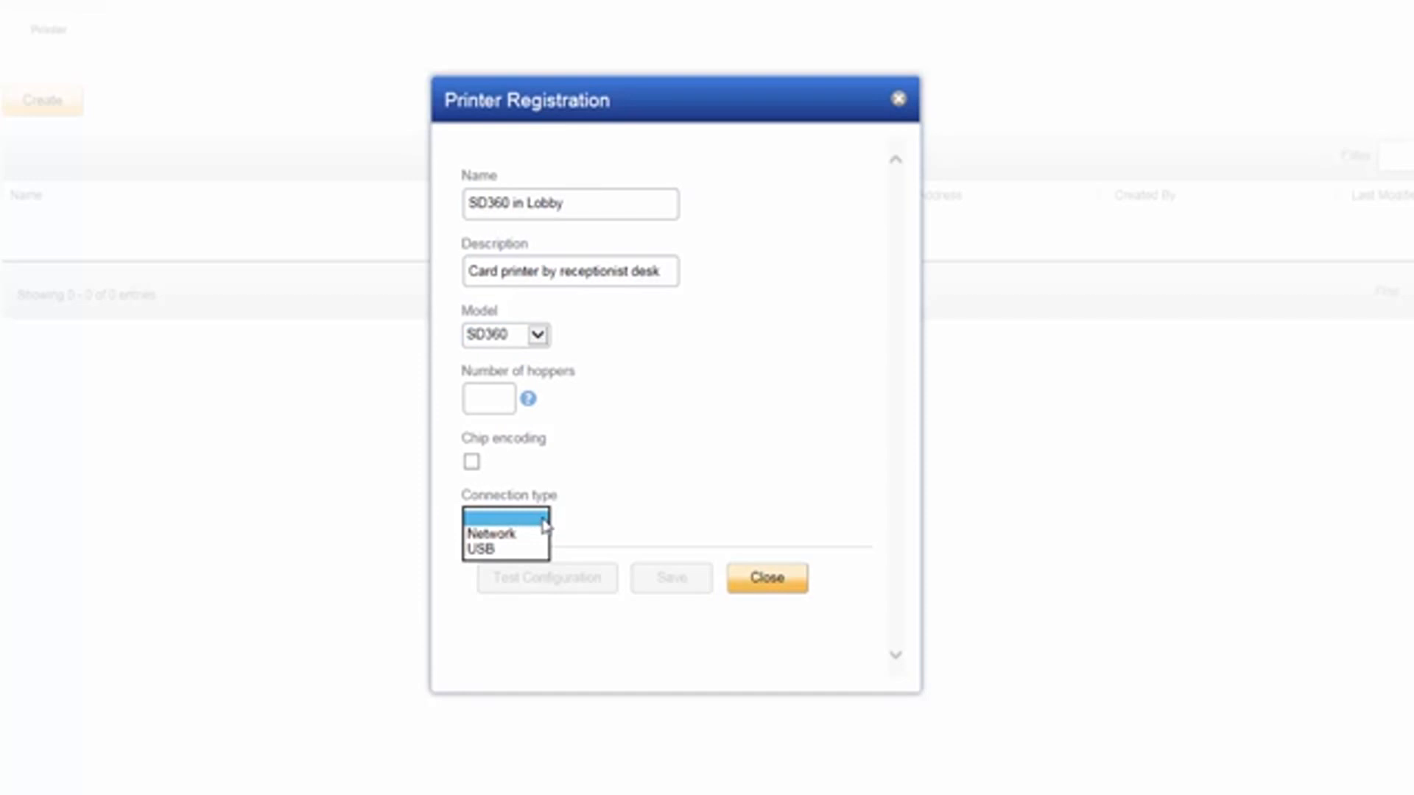
left_click(501, 549)
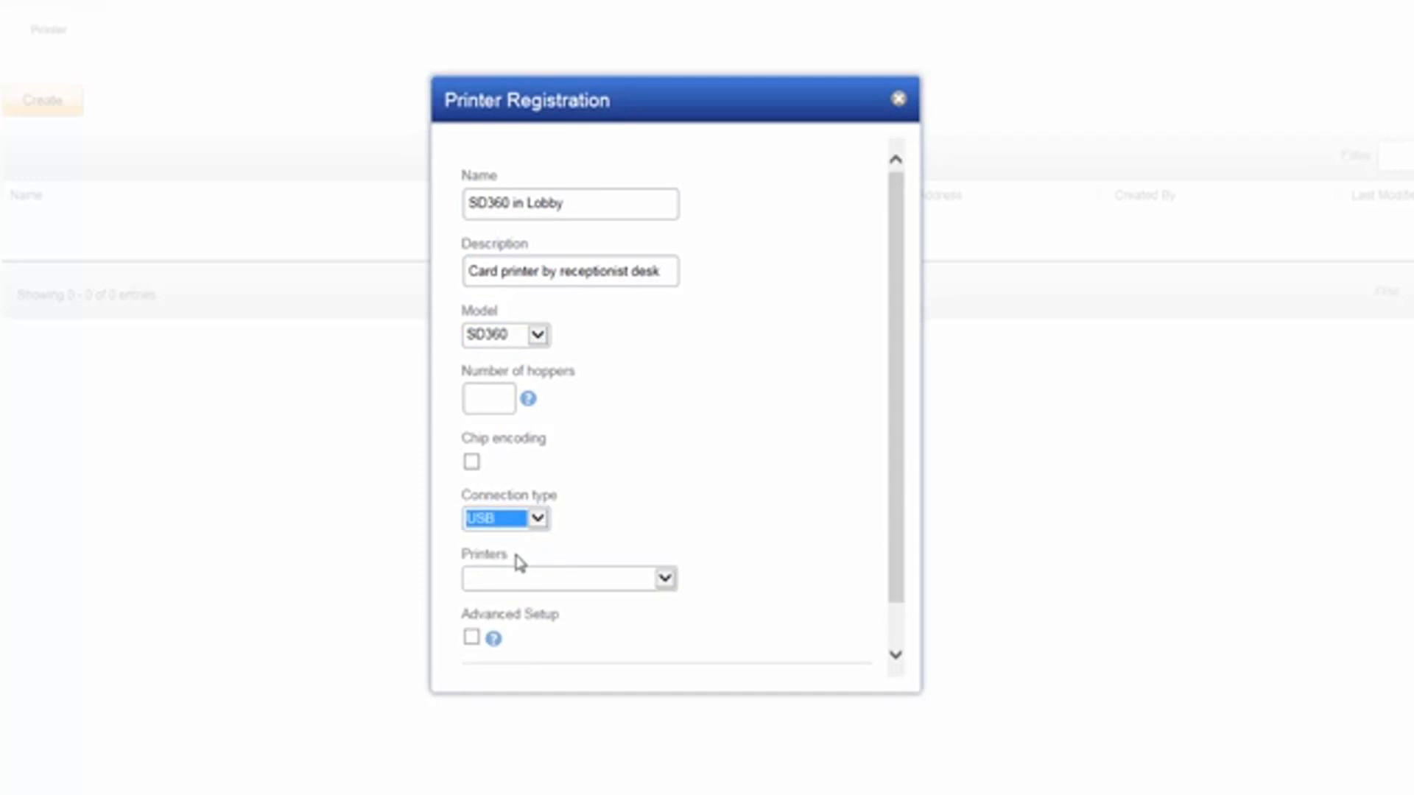
left_click(535, 582)
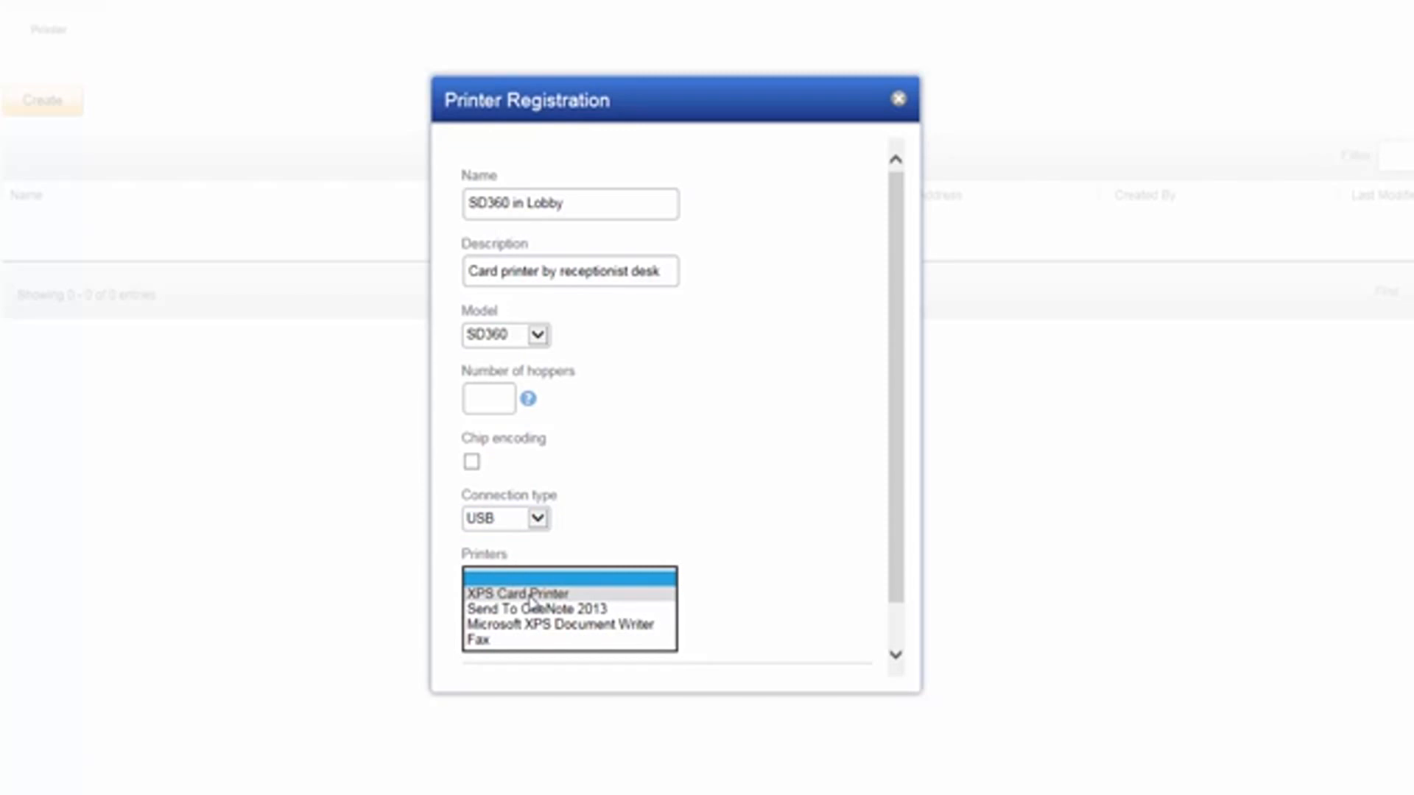
left_click(532, 593)
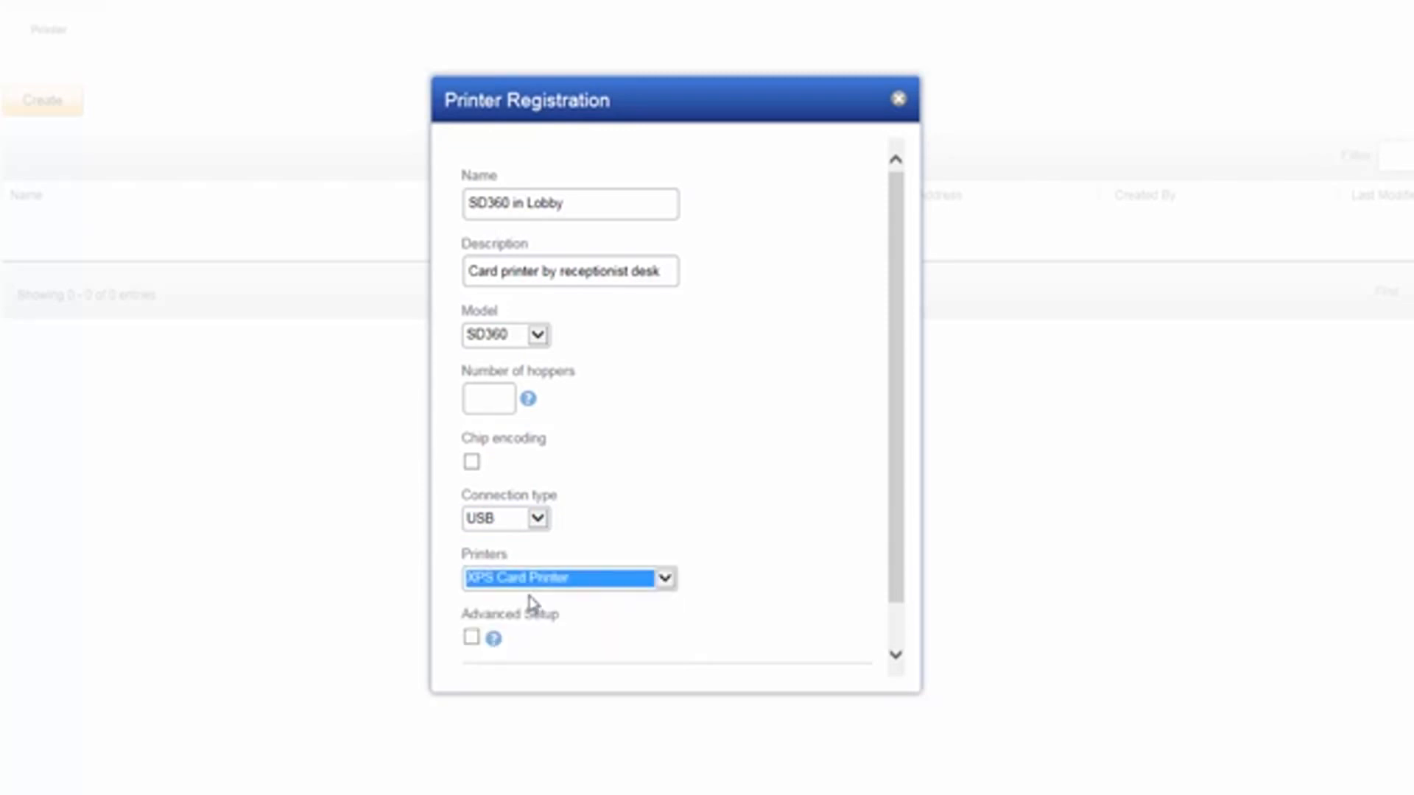
left_click(897, 593)
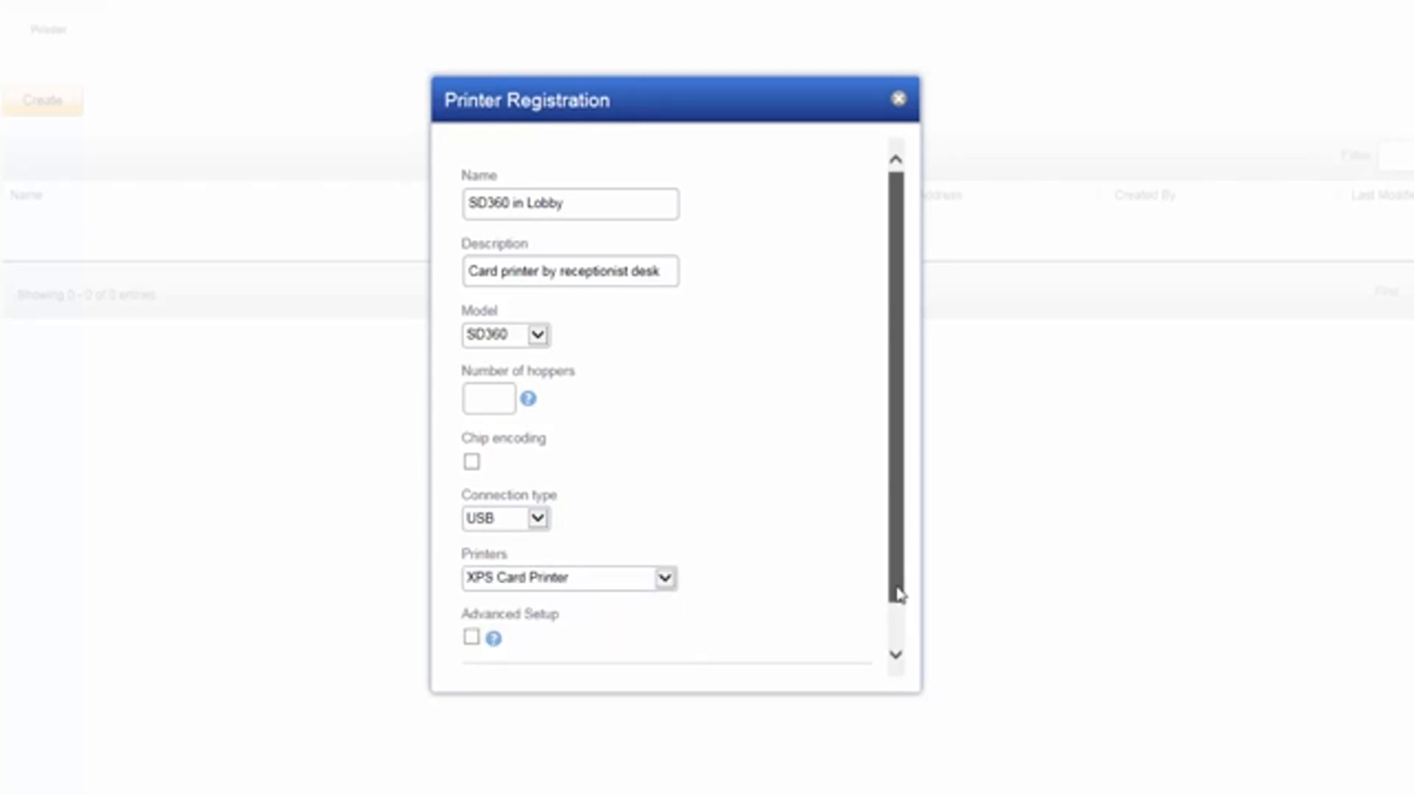
left_click_drag(898, 594, 858, 643)
left_click(572, 654)
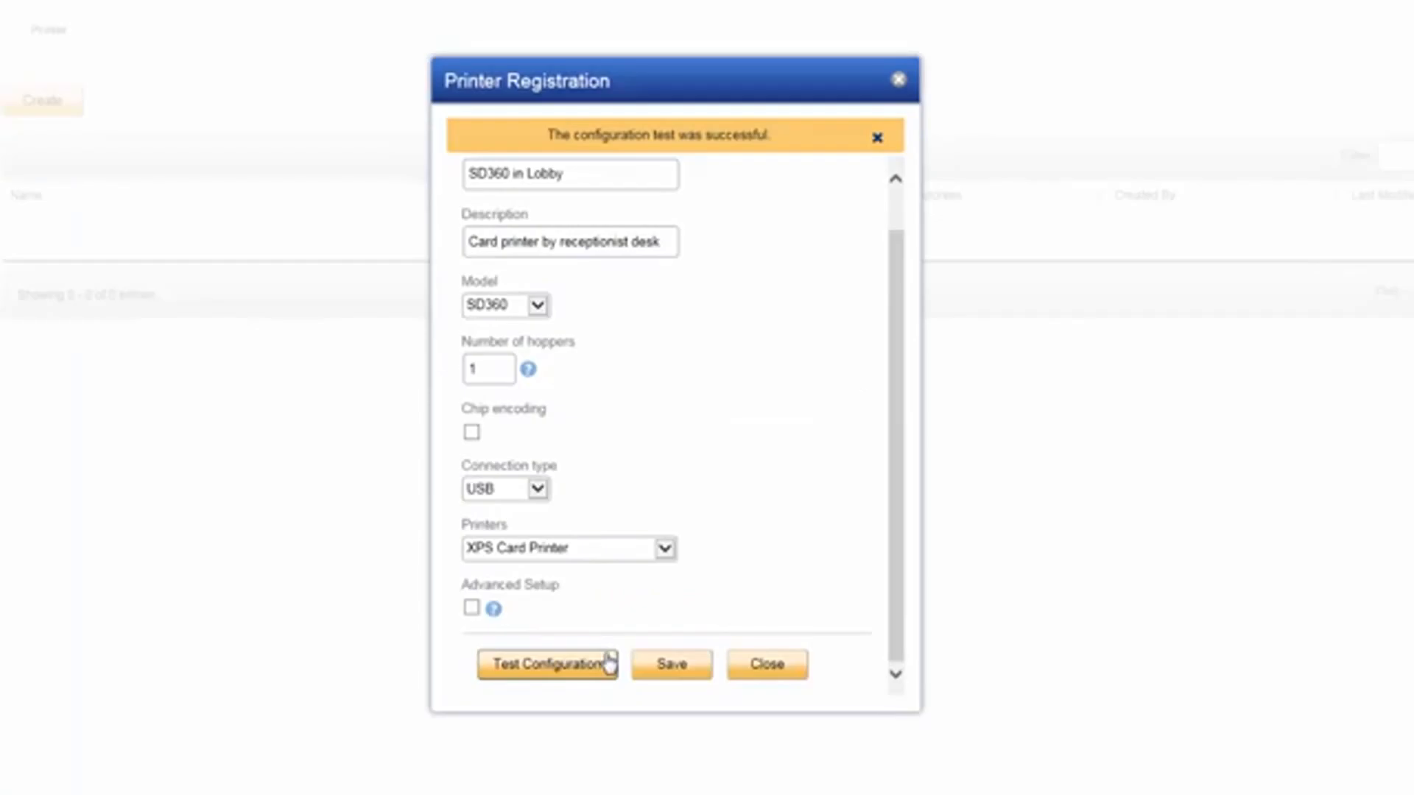
left_click(670, 667)
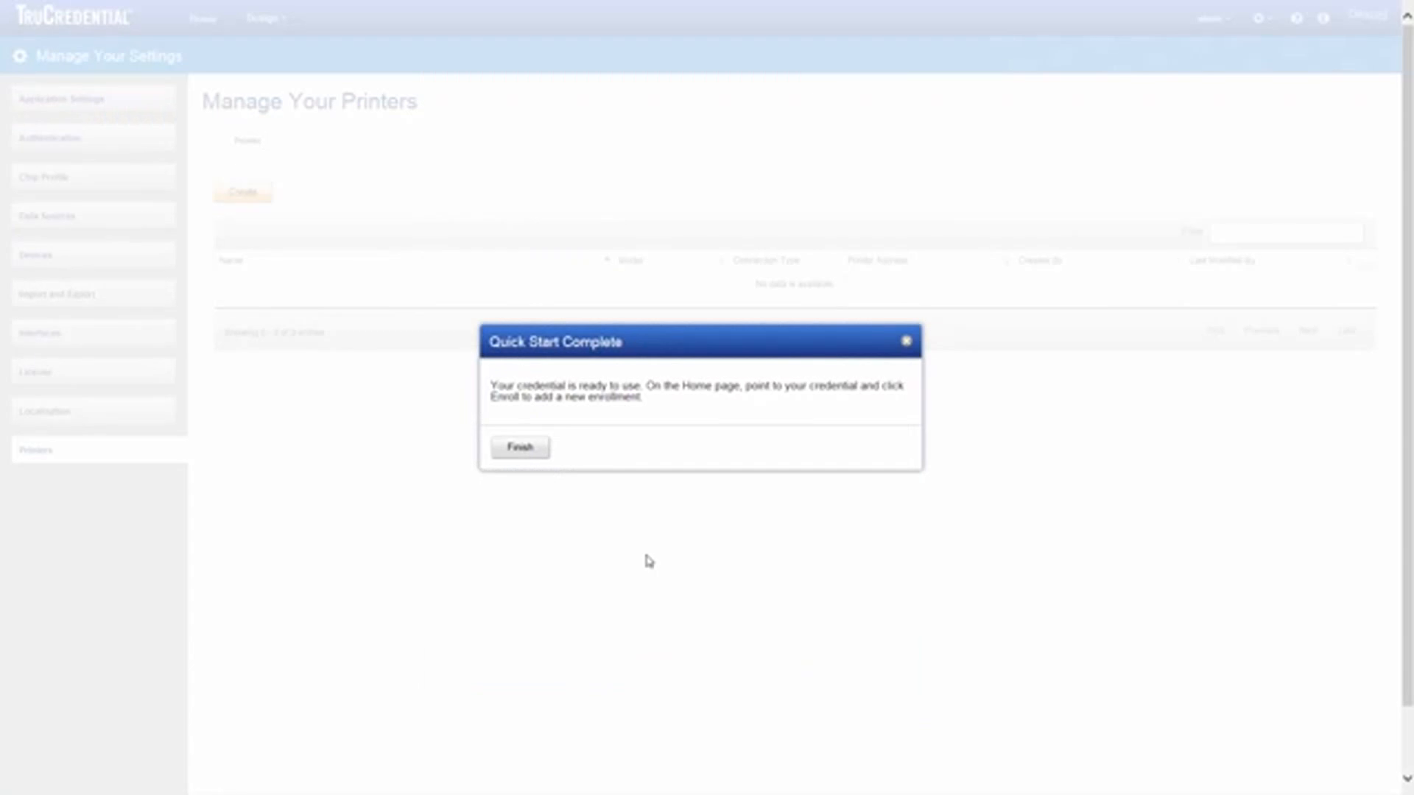
Step: Finish Quick Start, open the Employee ID World Corp search, then cancel back to Home
left_click(520, 448)
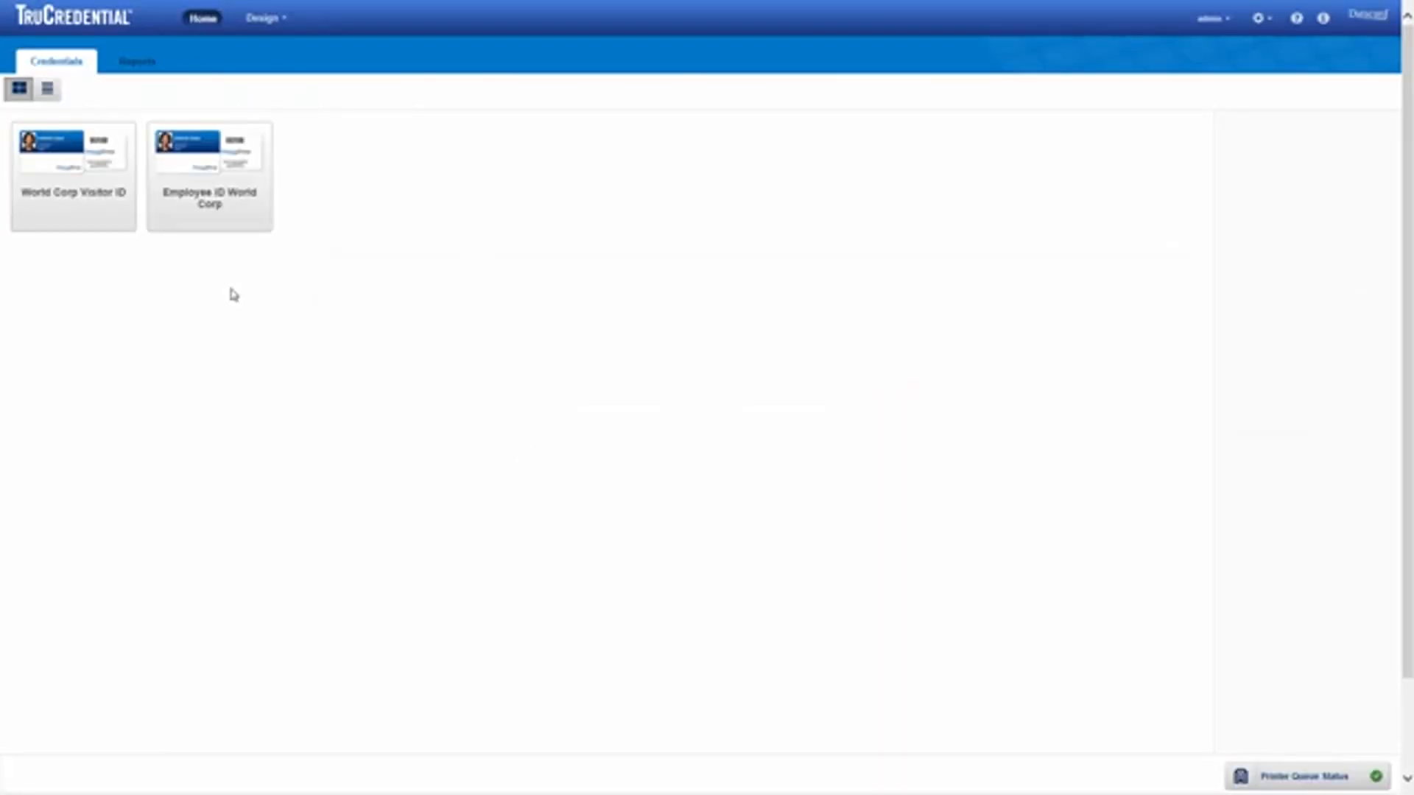
mouse_move(179, 226)
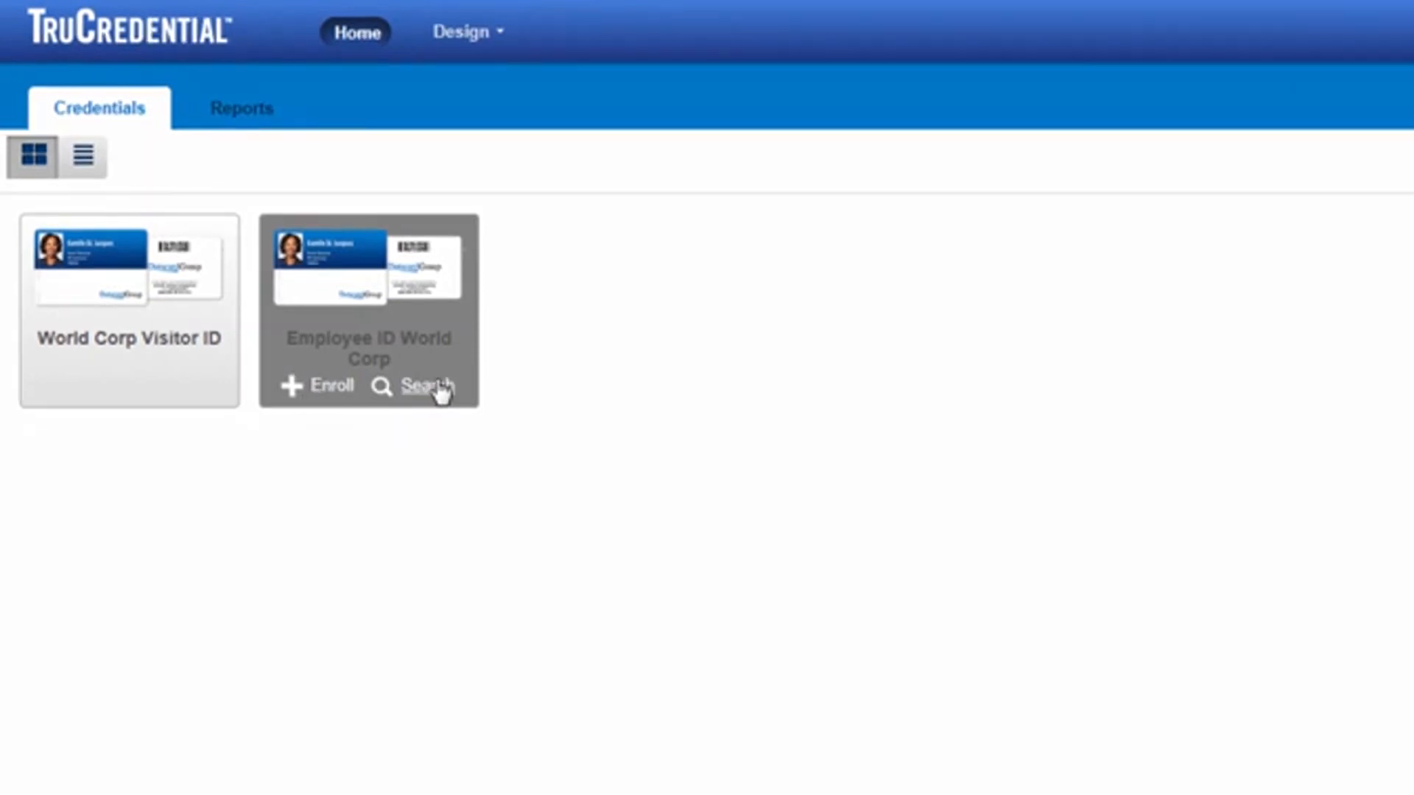
left_click(259, 239)
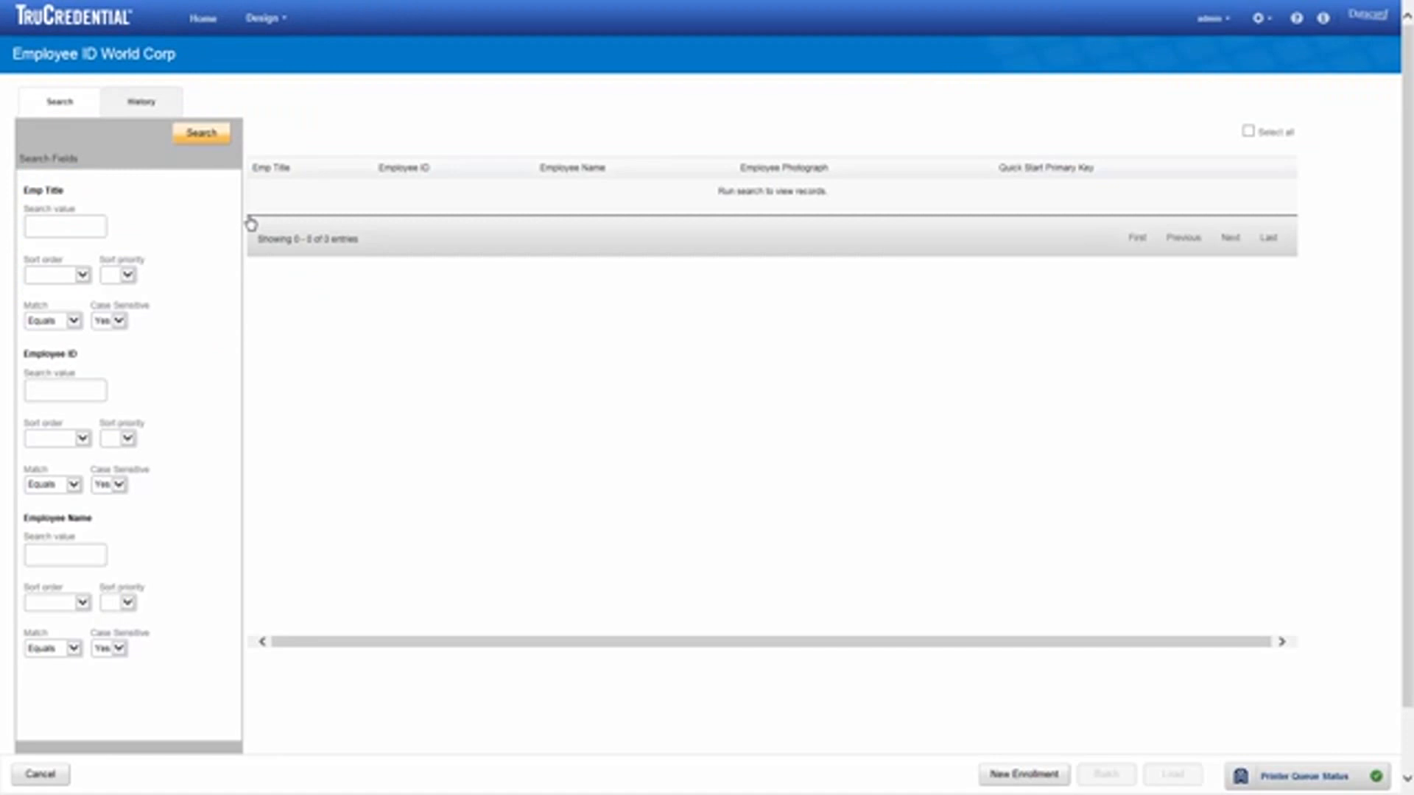
left_click(40, 774)
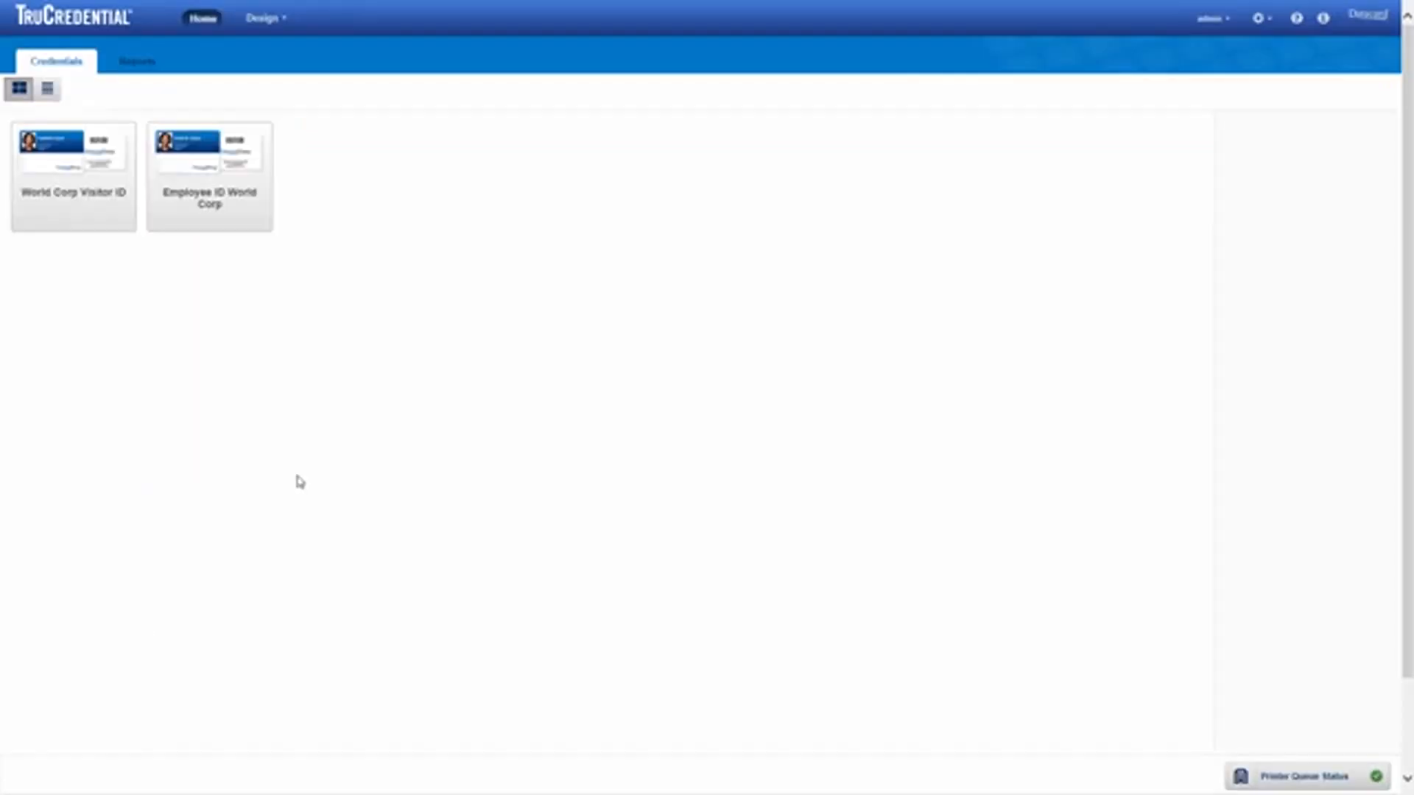
mouse_move(200, 225)
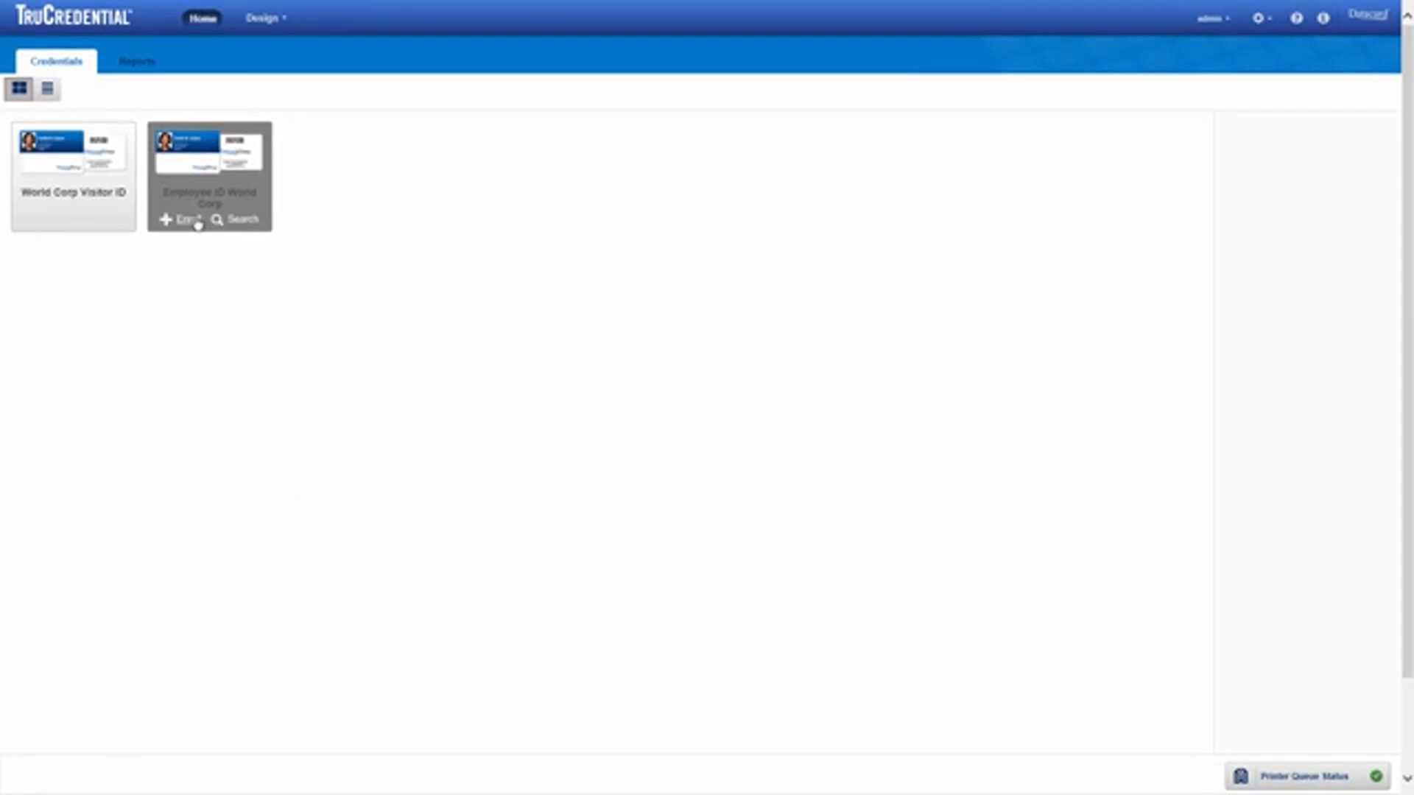
Step: Start a new Employee ID World Corp enrollment and load the employee's headshot from file
left_click(198, 224)
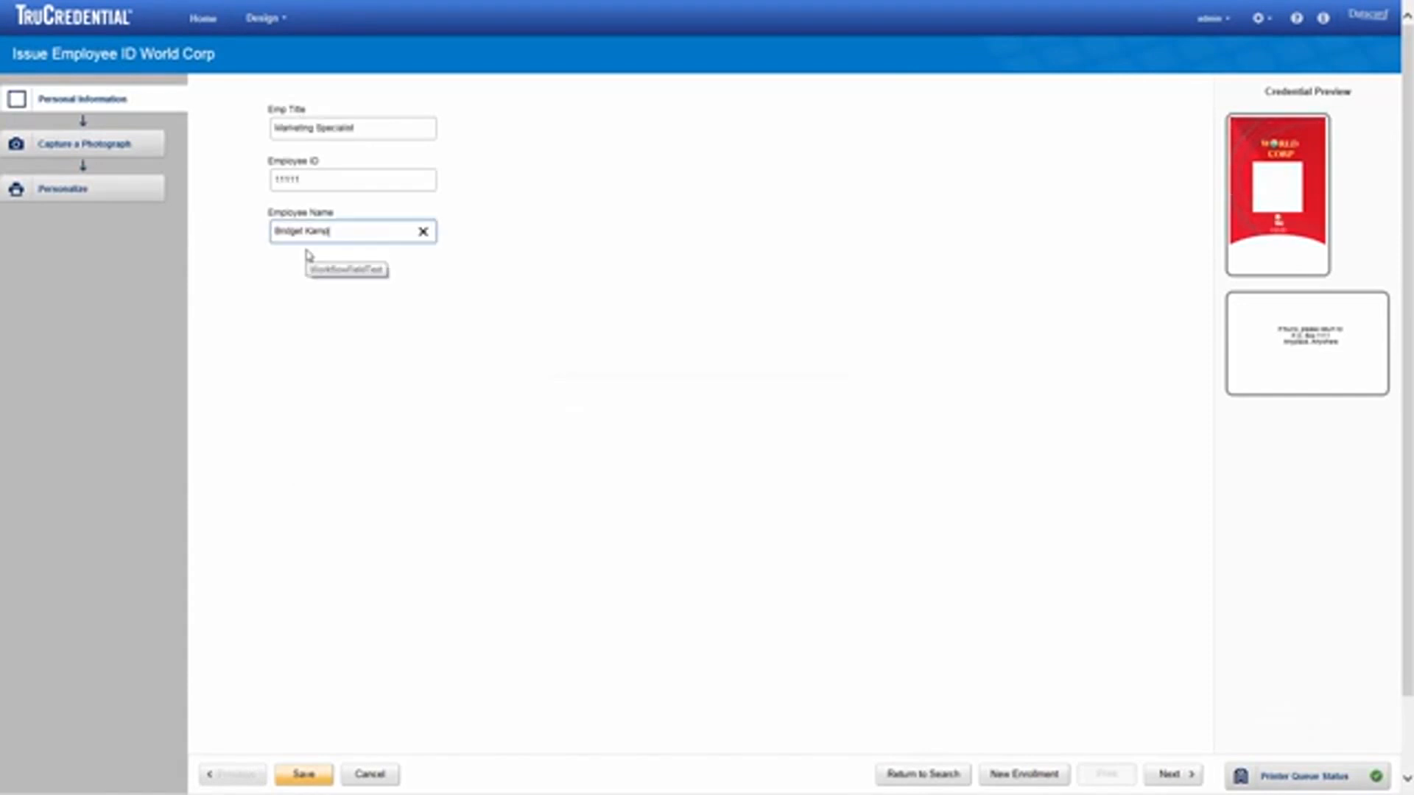
left_click(1169, 775)
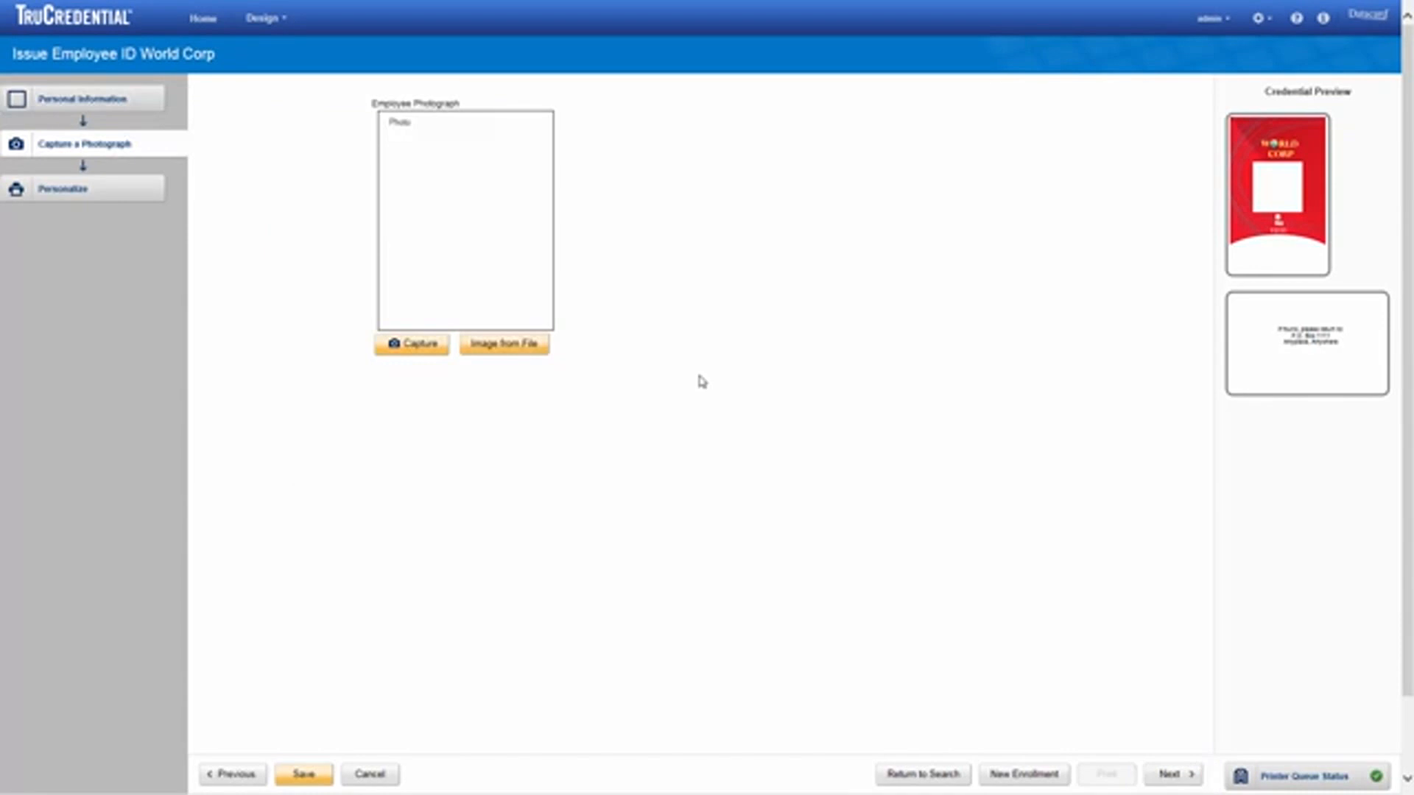
left_click(506, 344)
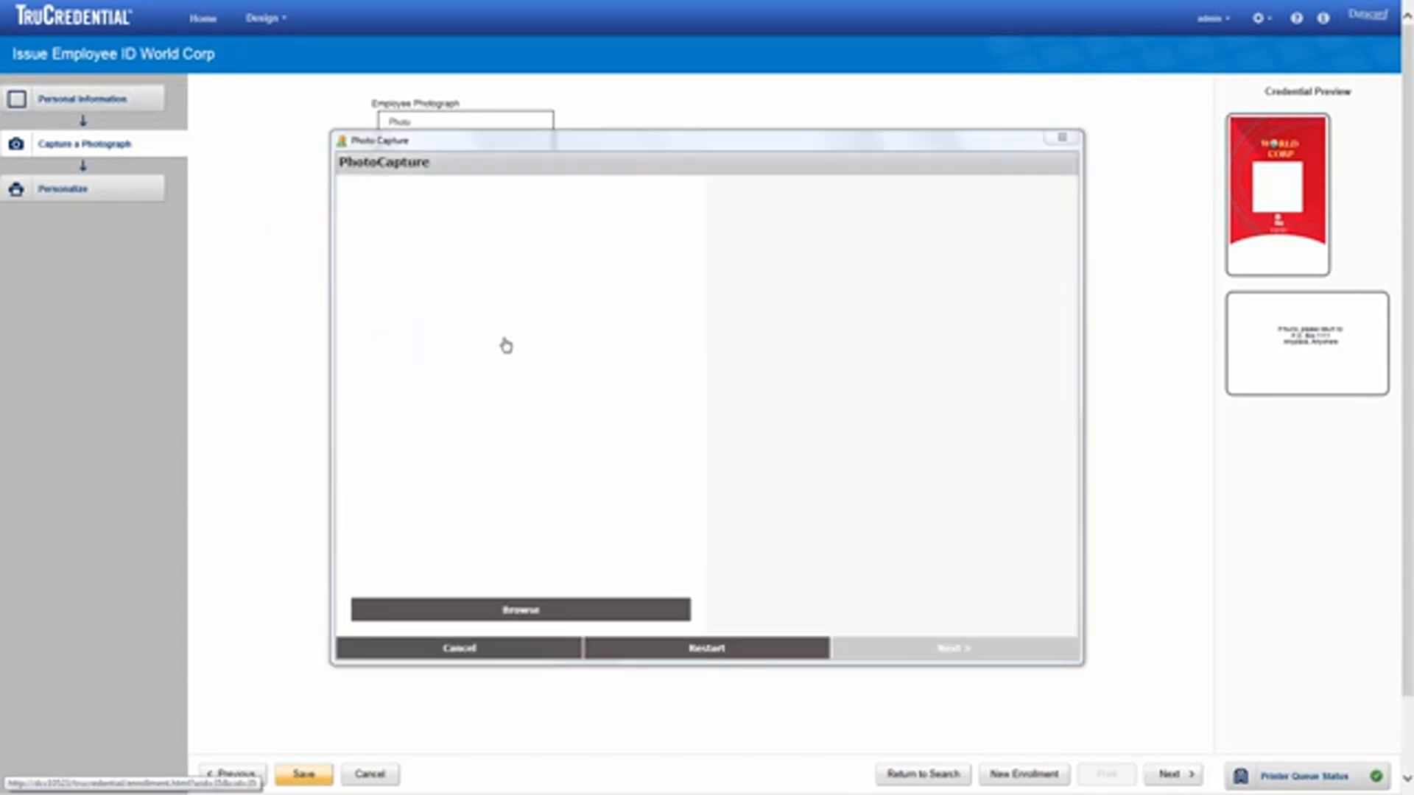
left_click(538, 608)
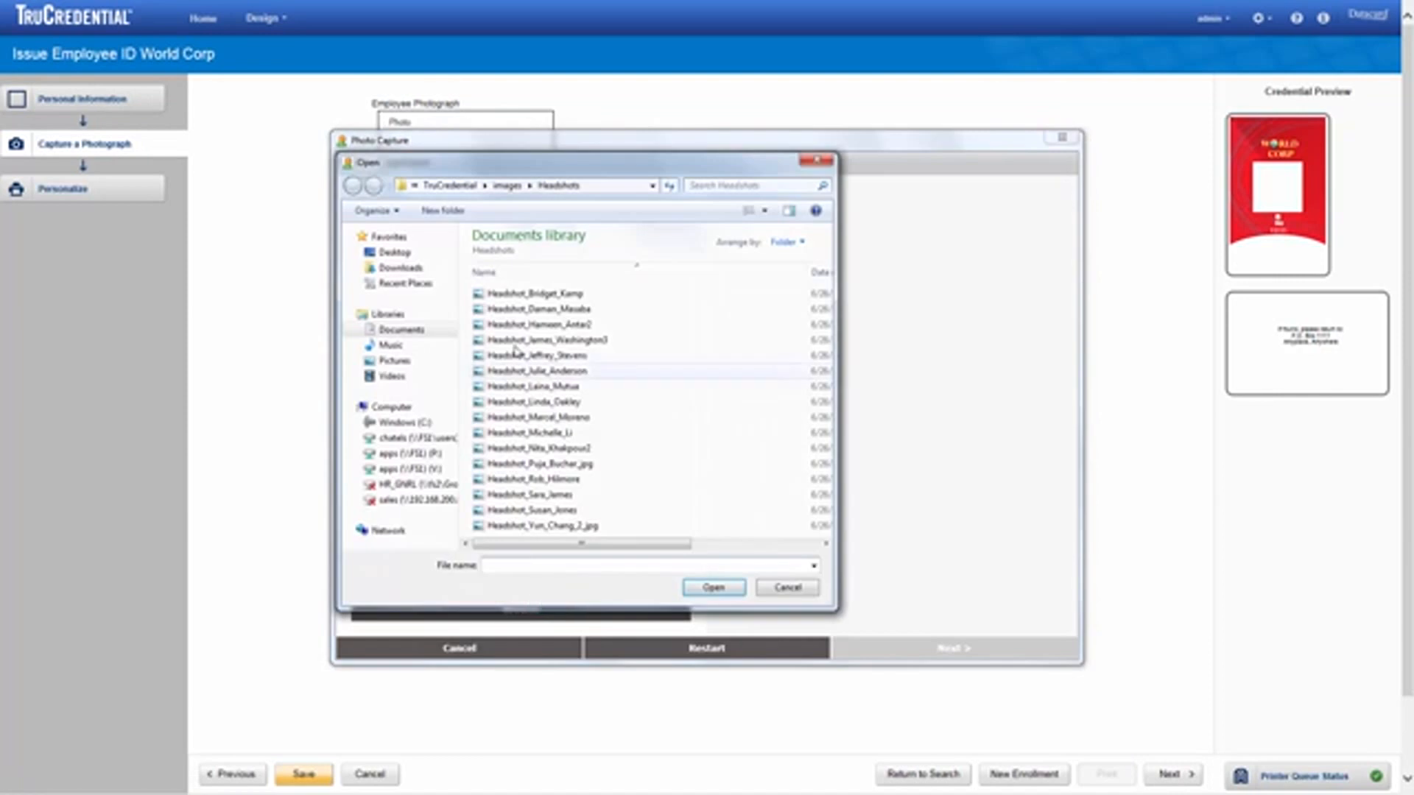
left_click(510, 293)
double_click(510, 293)
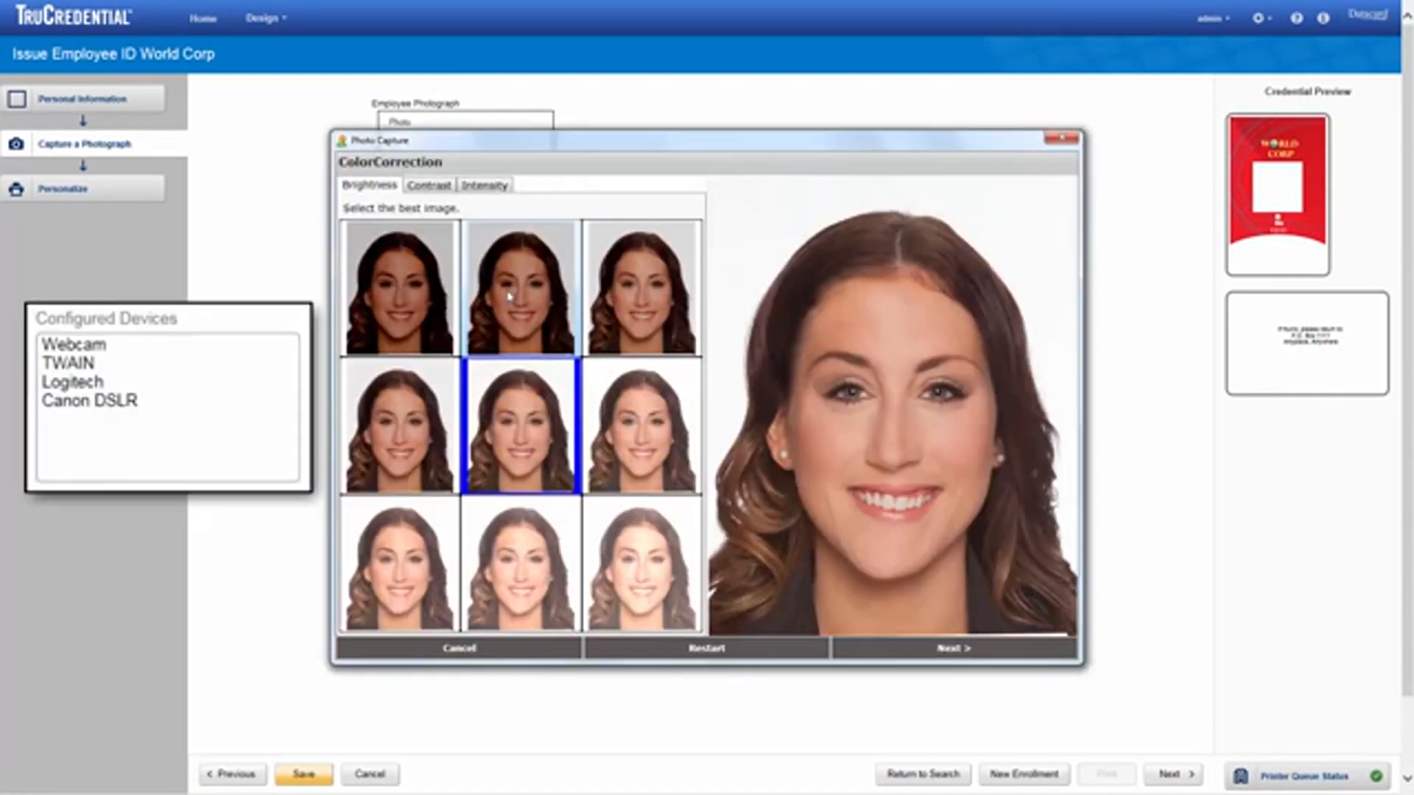
Step: Crop the headshot around the whole head and place it on the card
left_click(914, 655)
left_click_drag(892, 405, 864, 347)
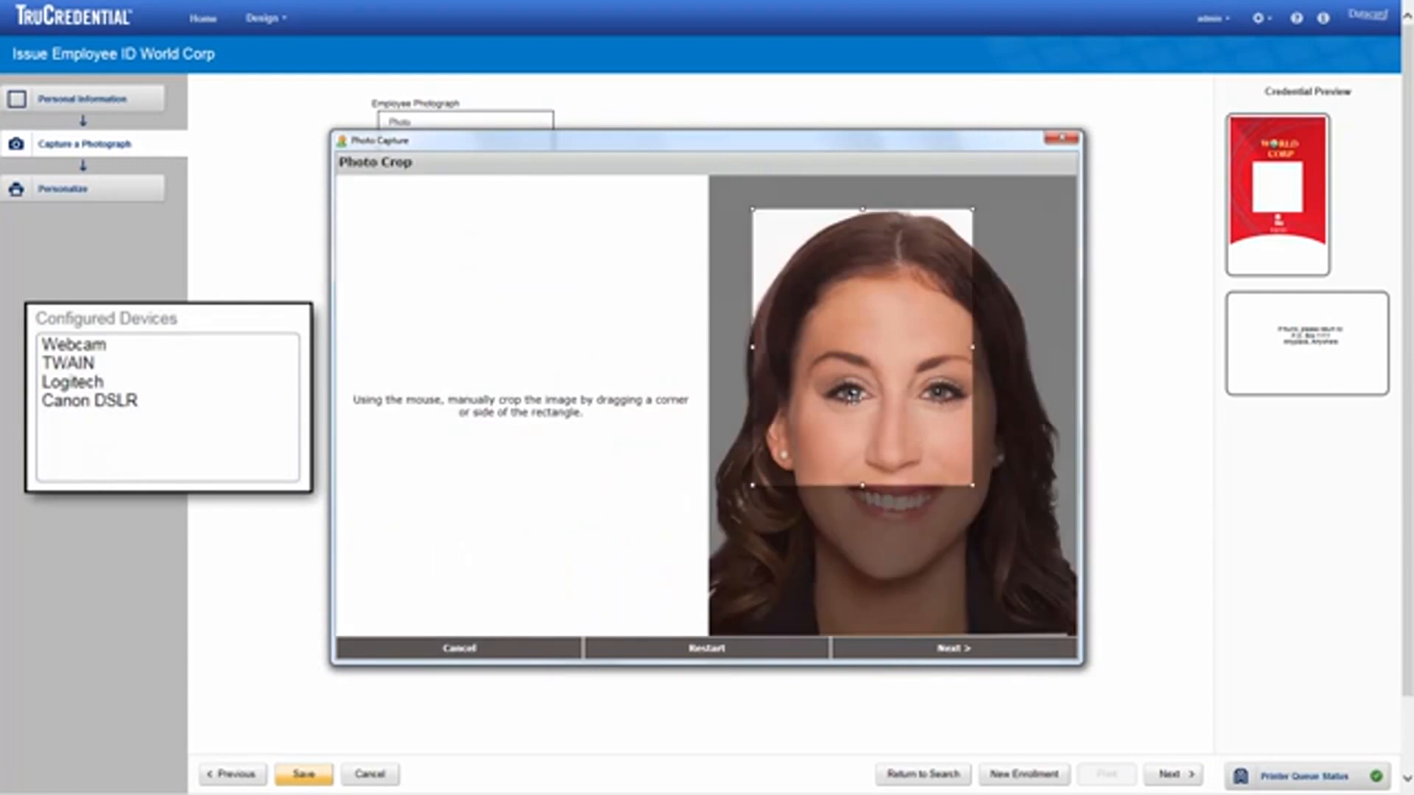
left_click_drag(973, 485, 1098, 635)
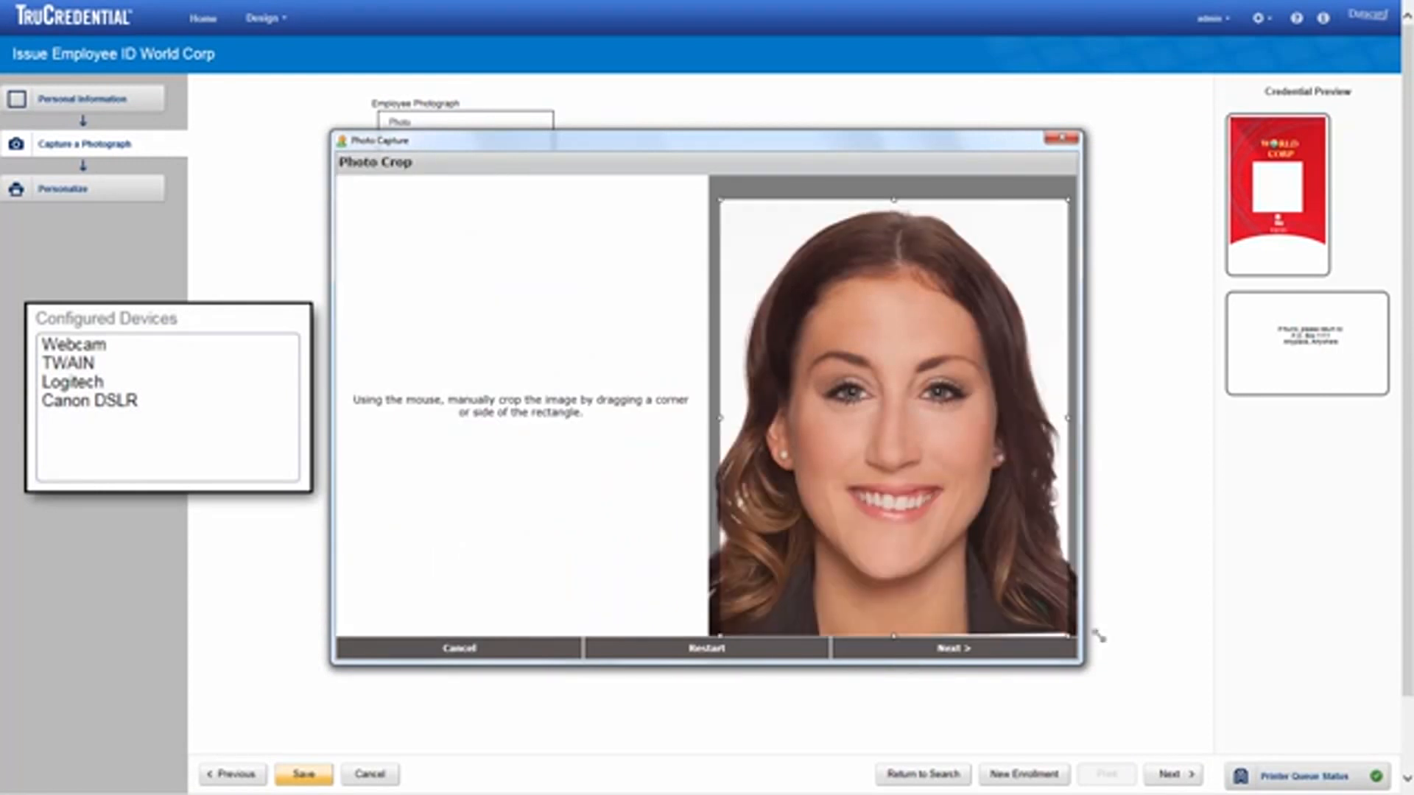
left_click(984, 652)
left_click(984, 652)
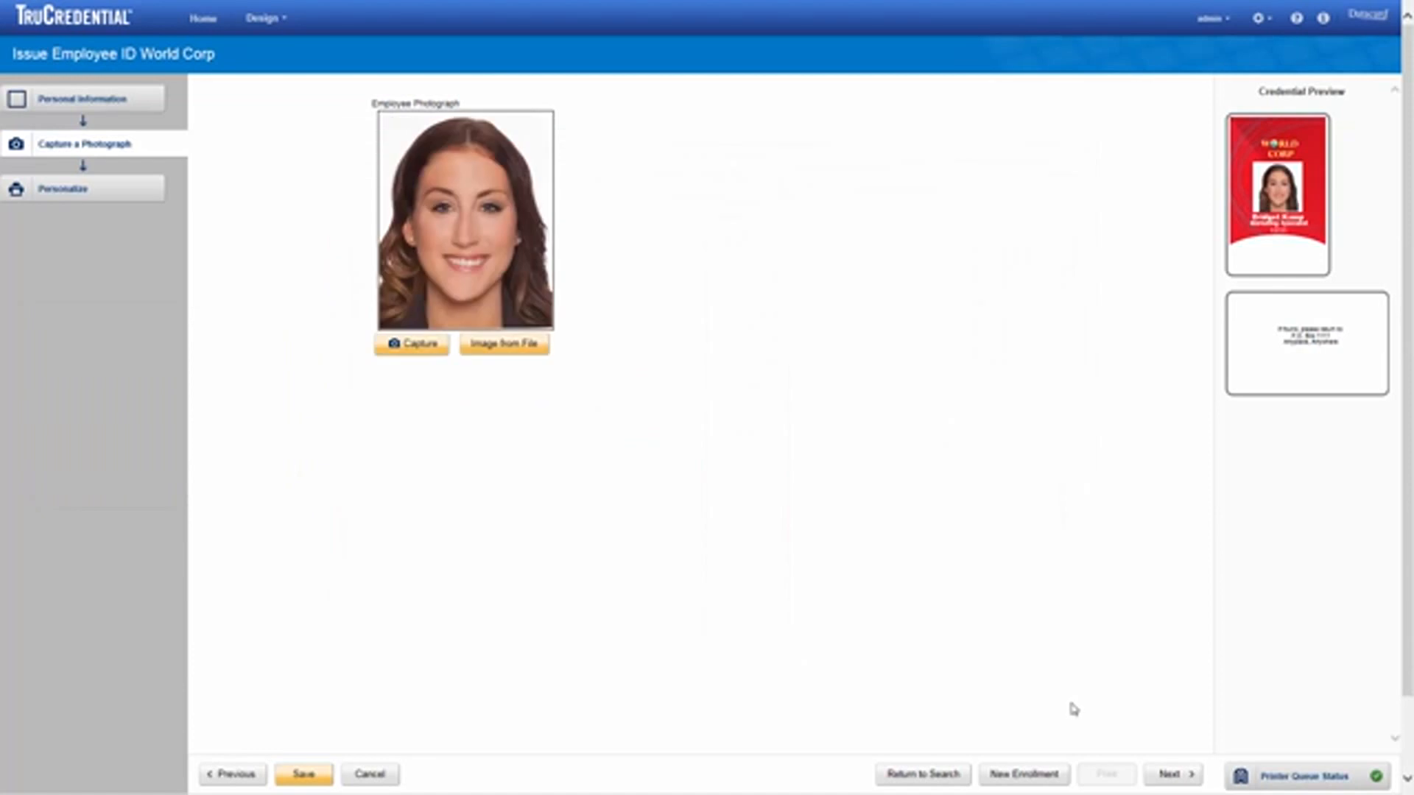
Step: Print the personalized card on SD360 in Lobby, hopper 1, one copy
left_click(1172, 776)
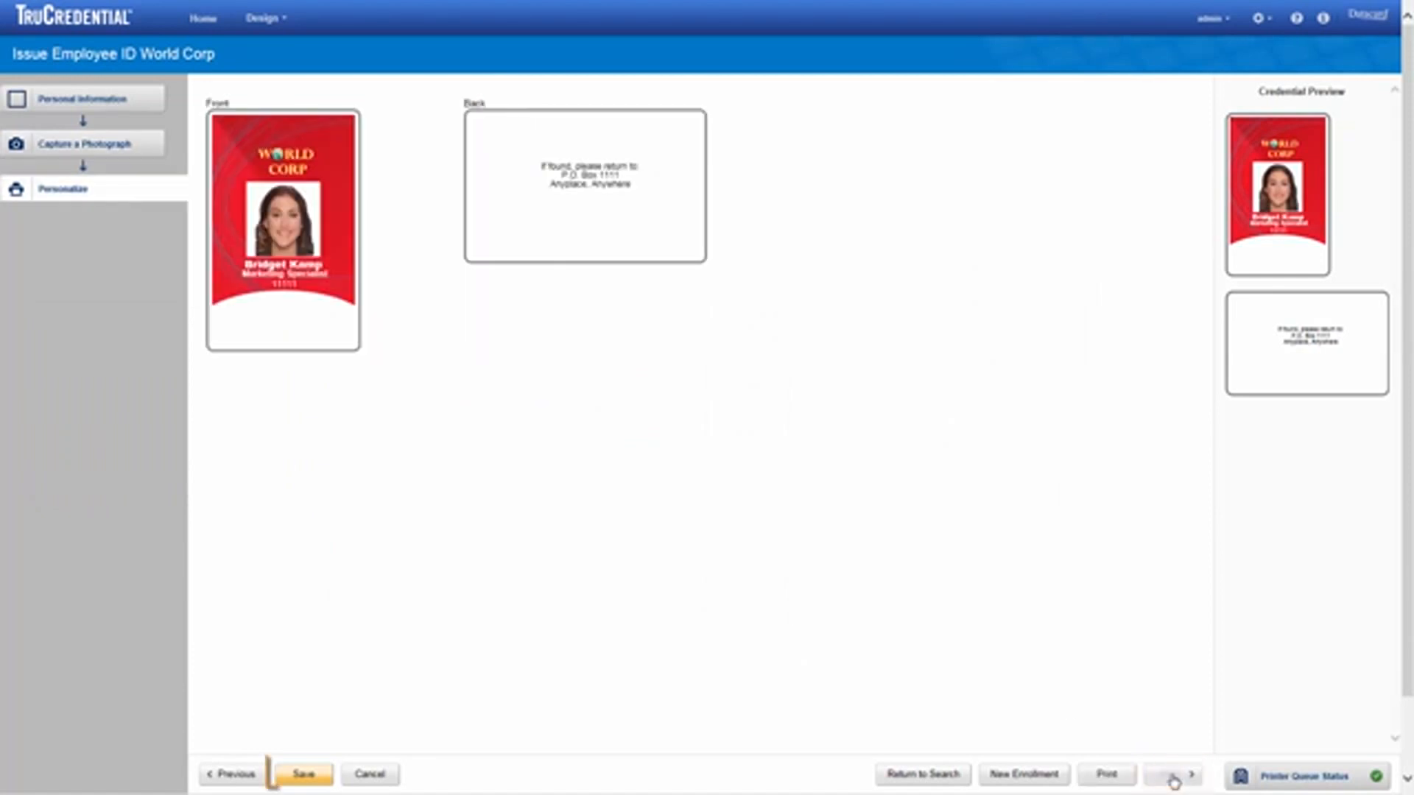
left_click(1106, 777)
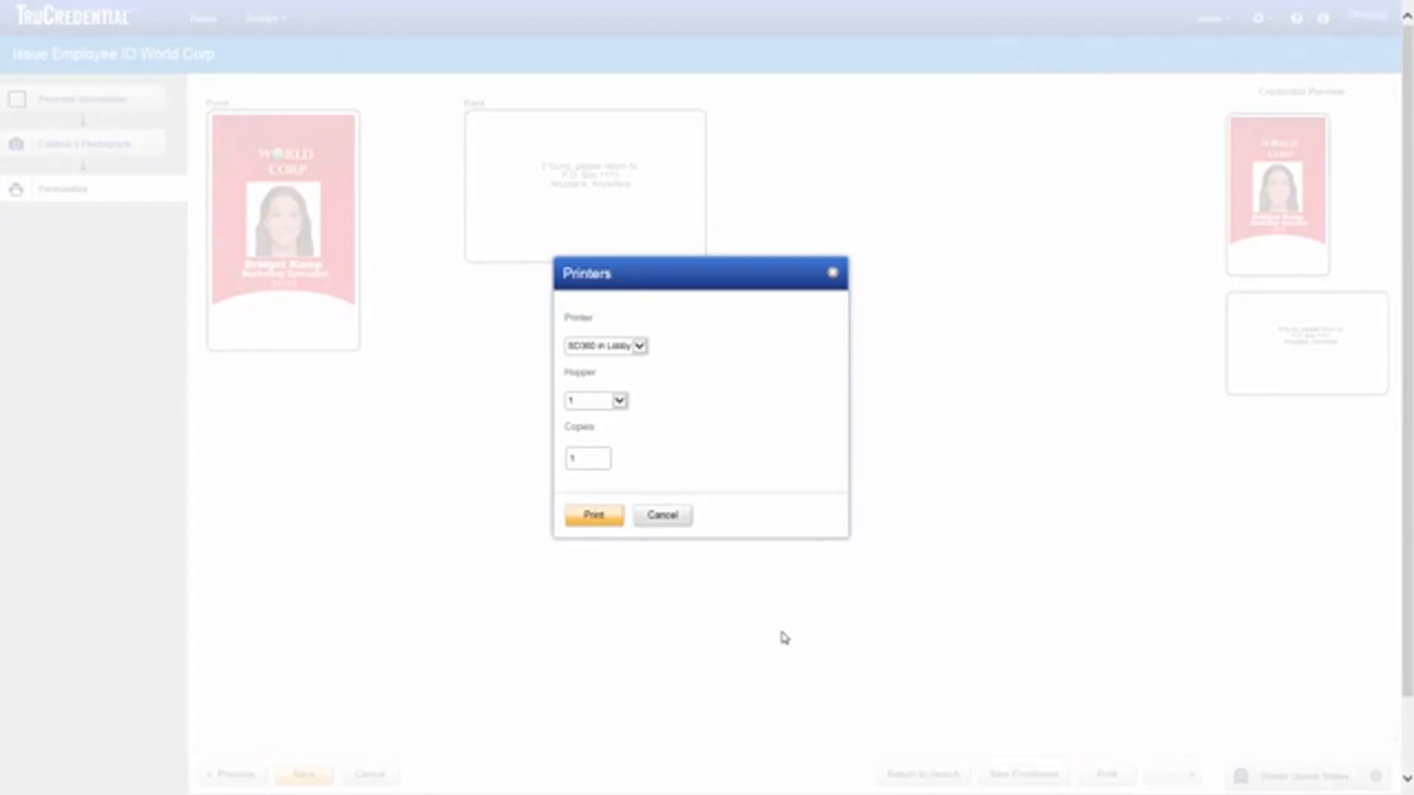
left_click(595, 523)
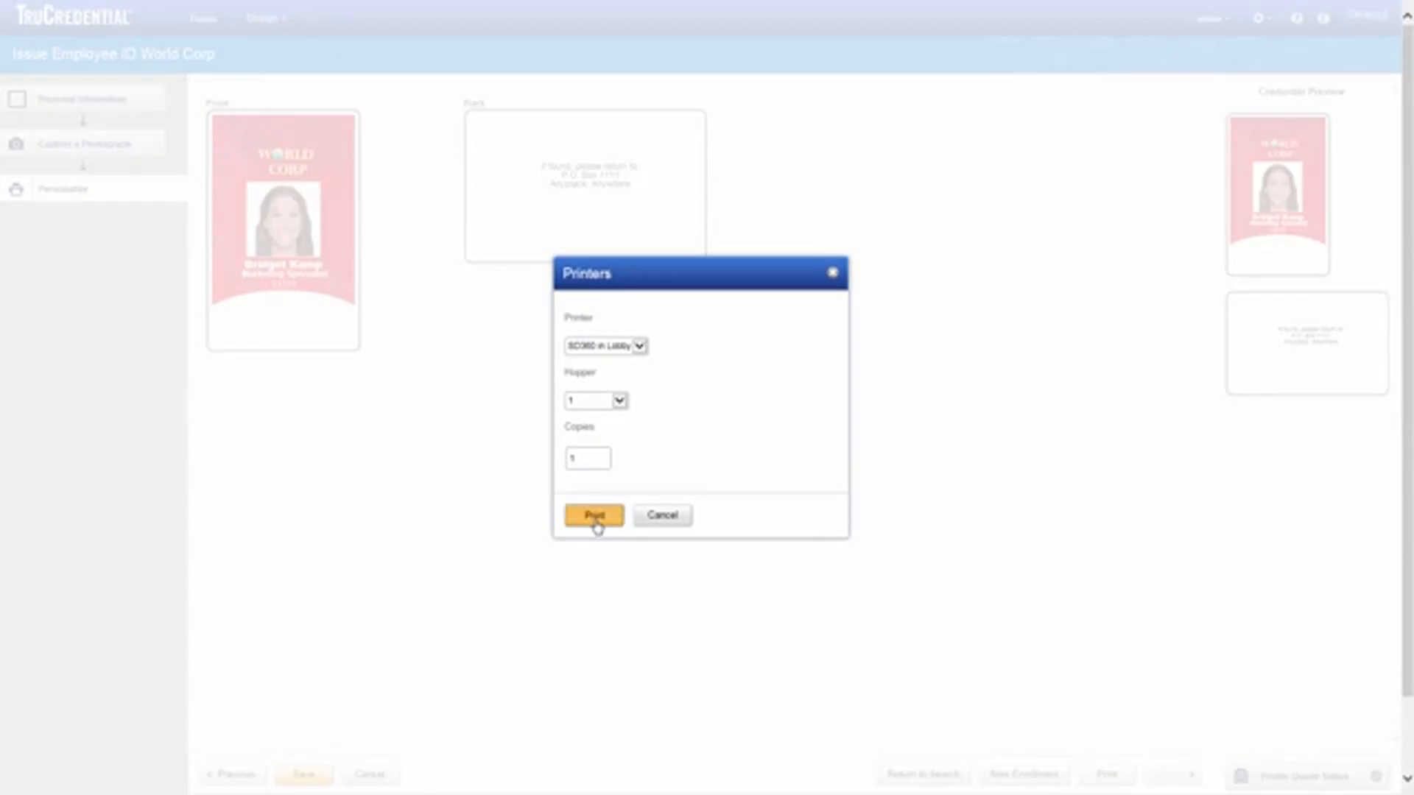